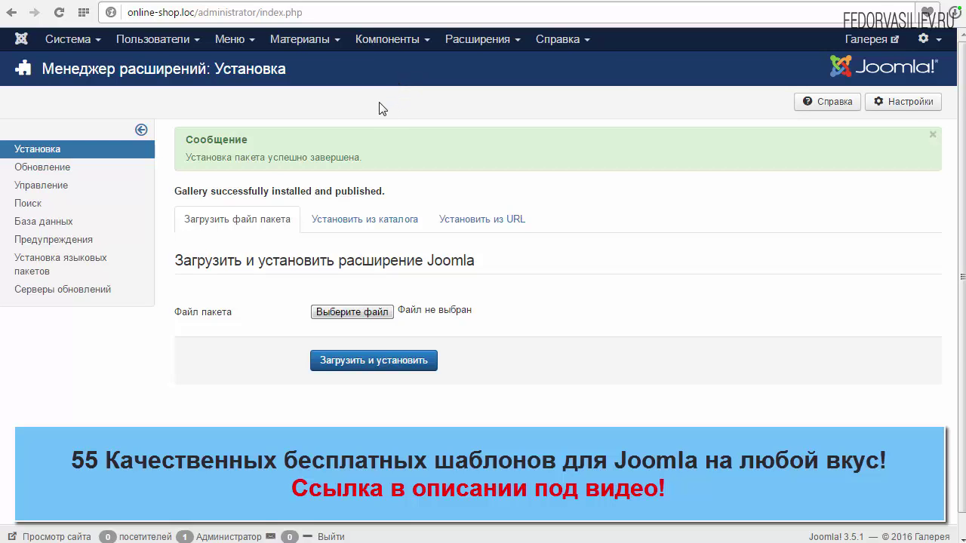
- Create a new gallery in the Gallery component and name it "Галерея"
{"action": "left_click", "coordinate": [369, 50]}
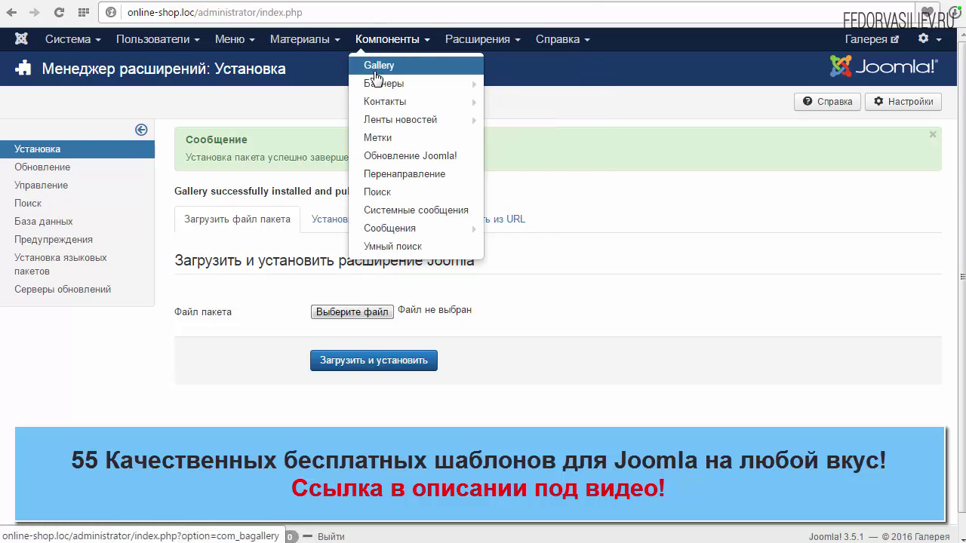
{"action": "left_click", "coordinate": [374, 67]}
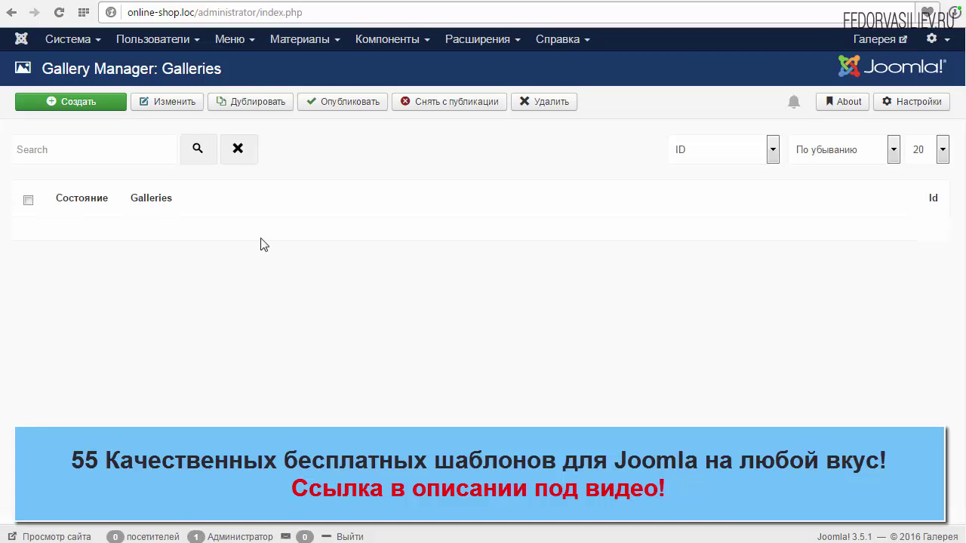
{"action": "left_click", "coordinate": [81, 106]}
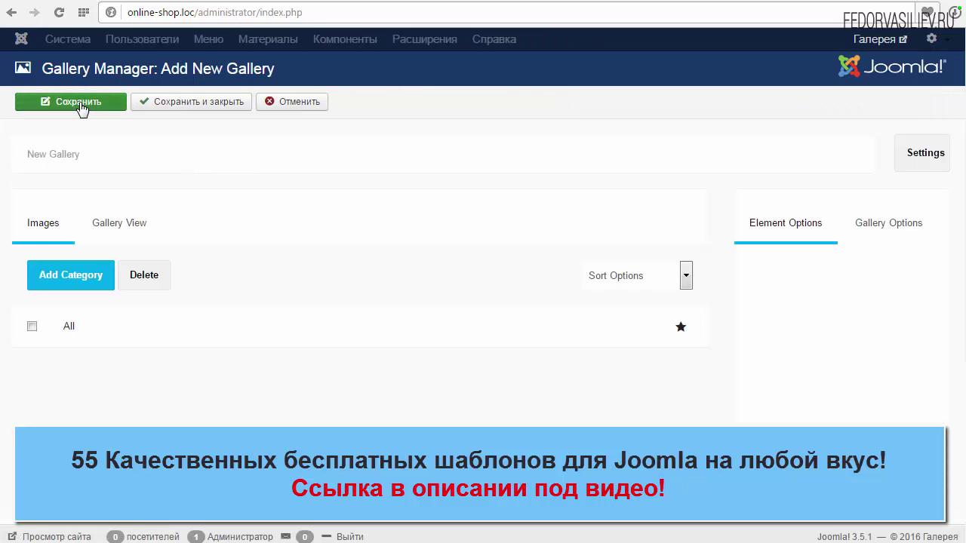
{"action": "left_click", "coordinate": [81, 109]}
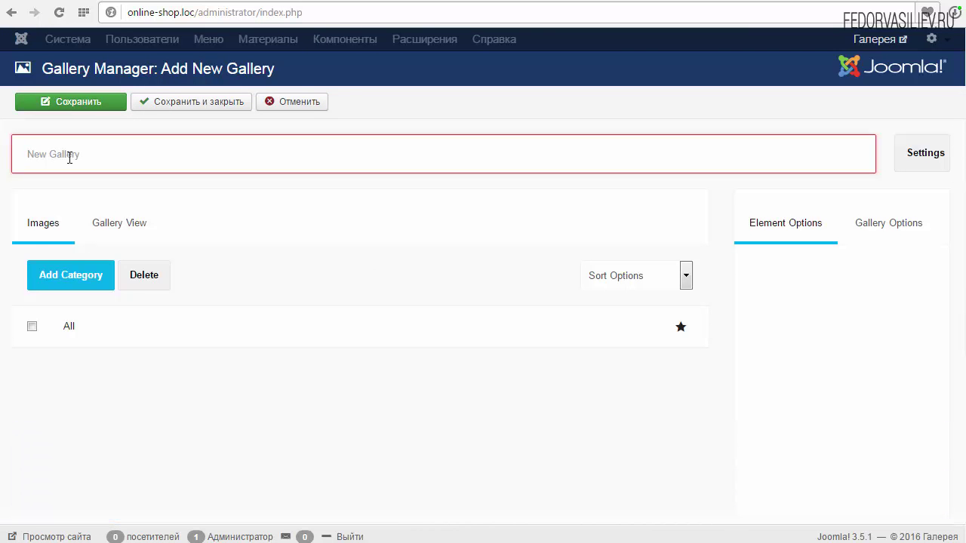
{"action": "type", "text": "Галерея"}
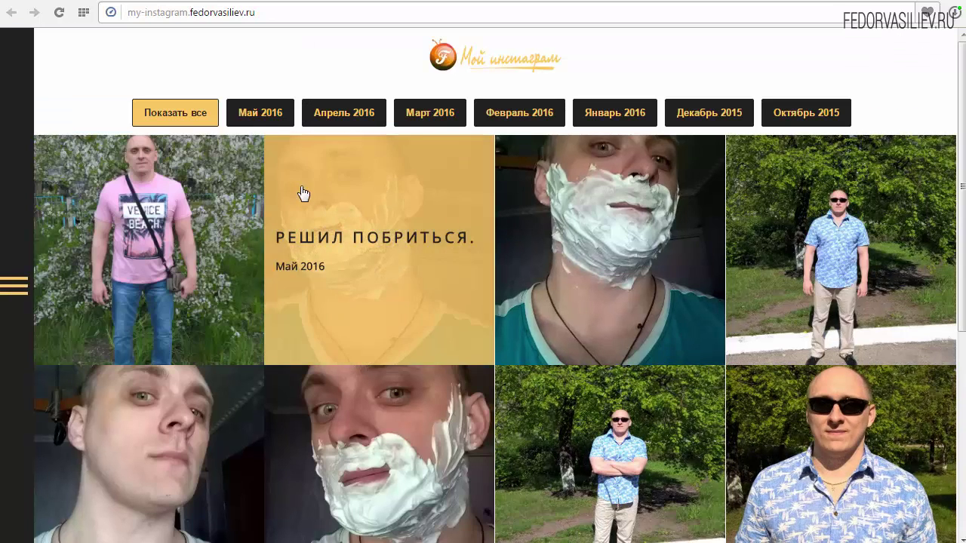
- Switch to the example photo gallery site and examine its filtering by Май, Апрель and Март 2016 and Показать все
{"action": "left_click", "coordinate": [260, 119]}
{"action": "left_click", "coordinate": [348, 117]}
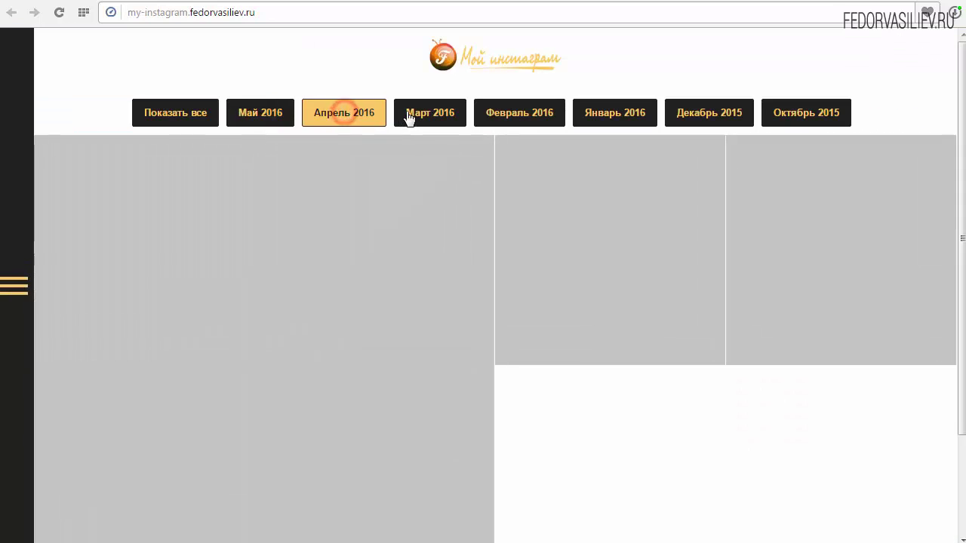
{"action": "left_click", "coordinate": [408, 115]}
{"action": "left_click", "coordinate": [338, 117]}
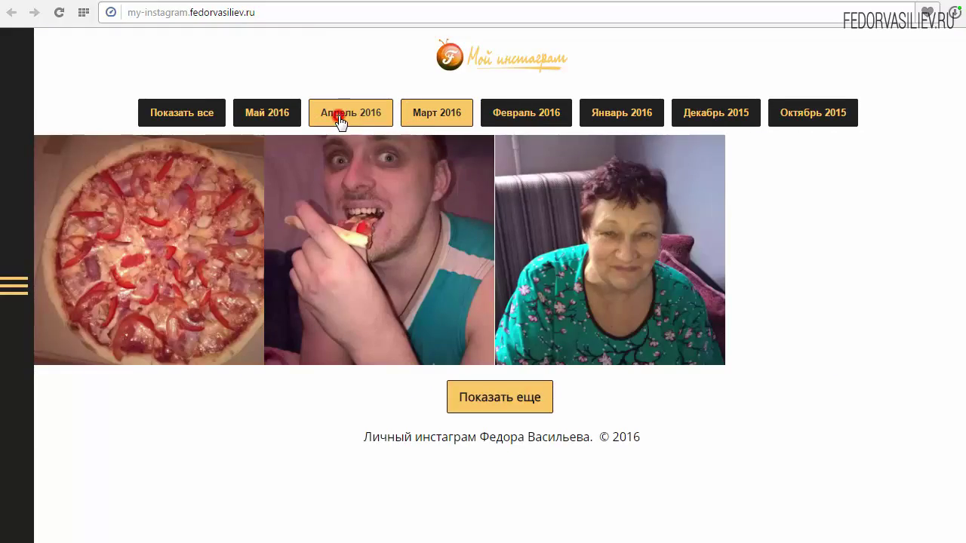
{"action": "left_click", "coordinate": [192, 118]}
{"action": "left_click", "coordinate": [163, 121]}
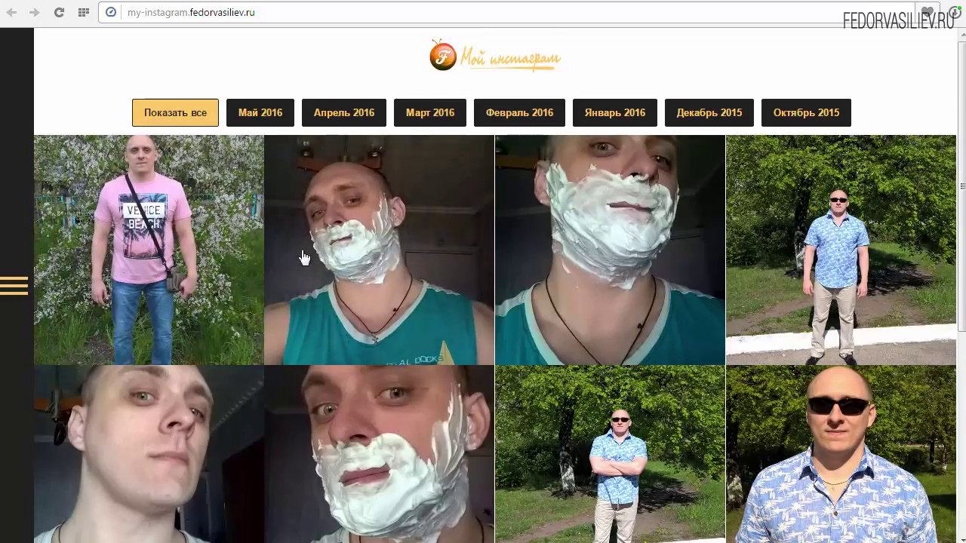
{"action": "scroll", "coordinate": [283, 339], "scroll_direction": "down", "scroll_amount": 5}
{"action": "scroll", "coordinate": [473, 328], "scroll_direction": "up", "scroll_amount": 5}
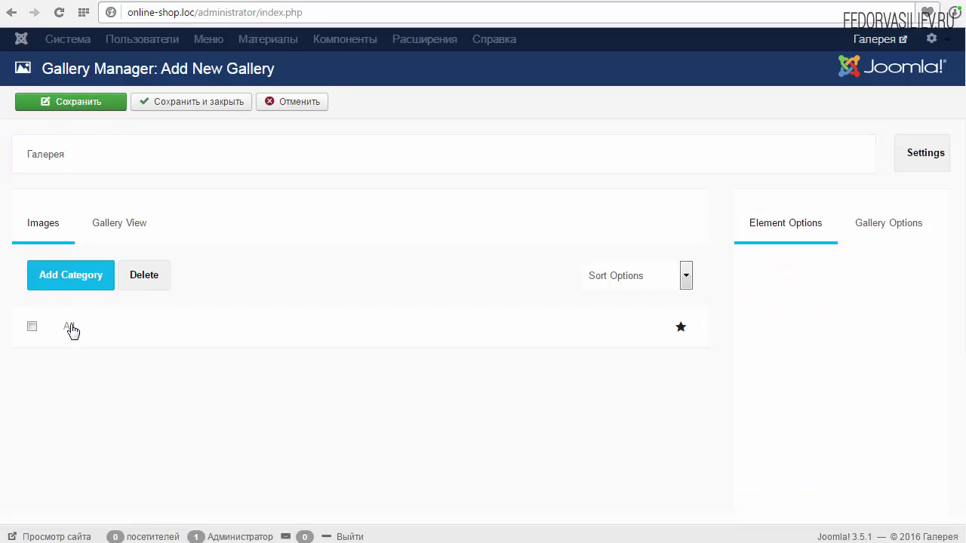
- In the new Joomla gallery, rename the default category All as "Показать все" and save the gallery
{"action": "left_click", "coordinate": [72, 331]}
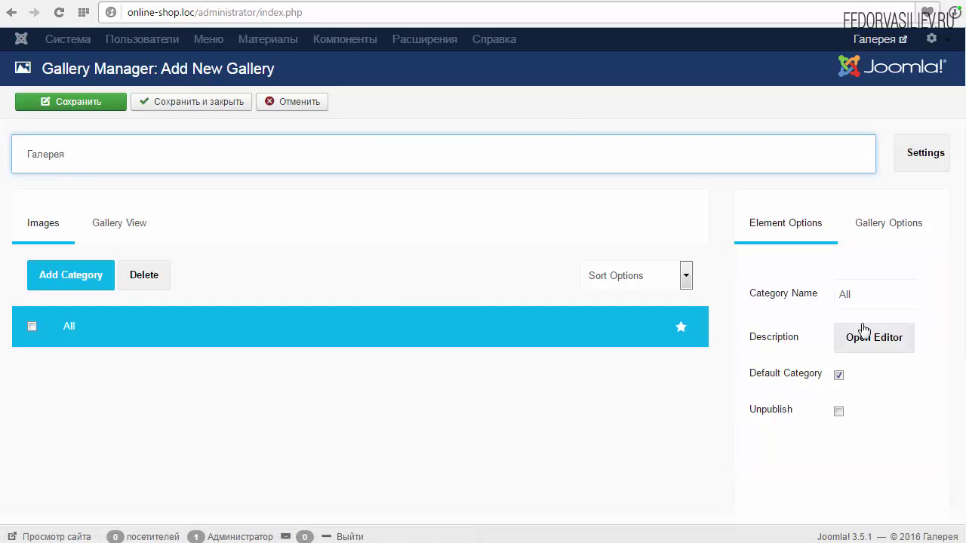
{"action": "double_click", "coordinate": [866, 296]}
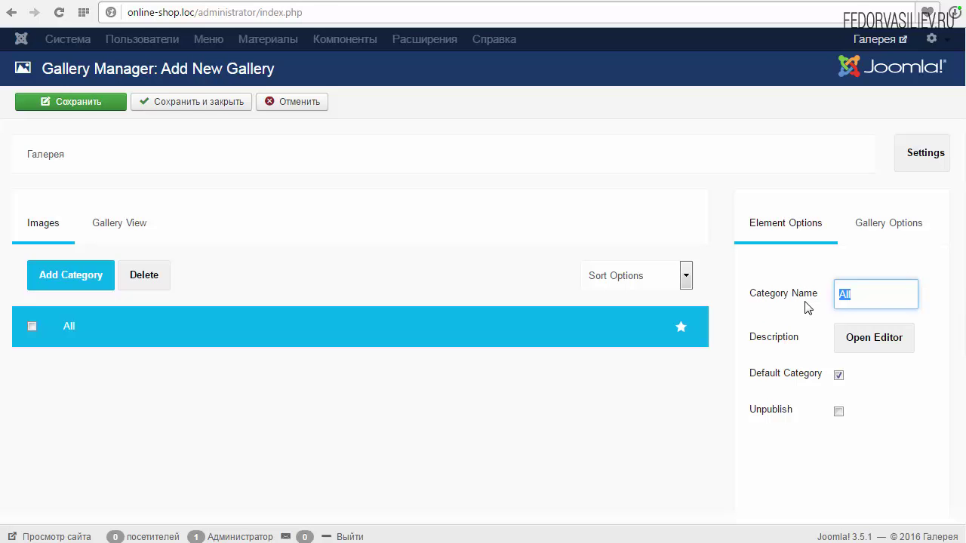
{"action": "type", "text": "Показать все"}
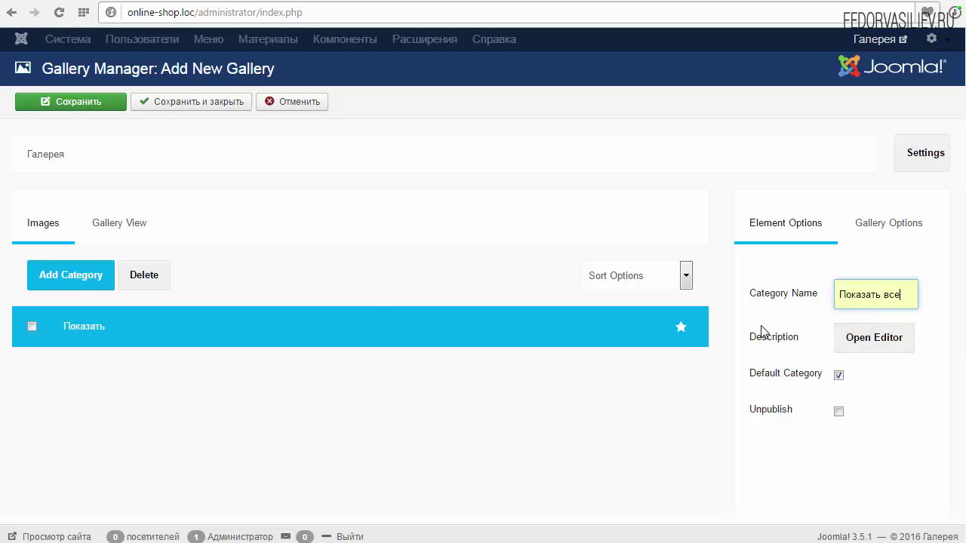
{"action": "left_click", "coordinate": [68, 105]}
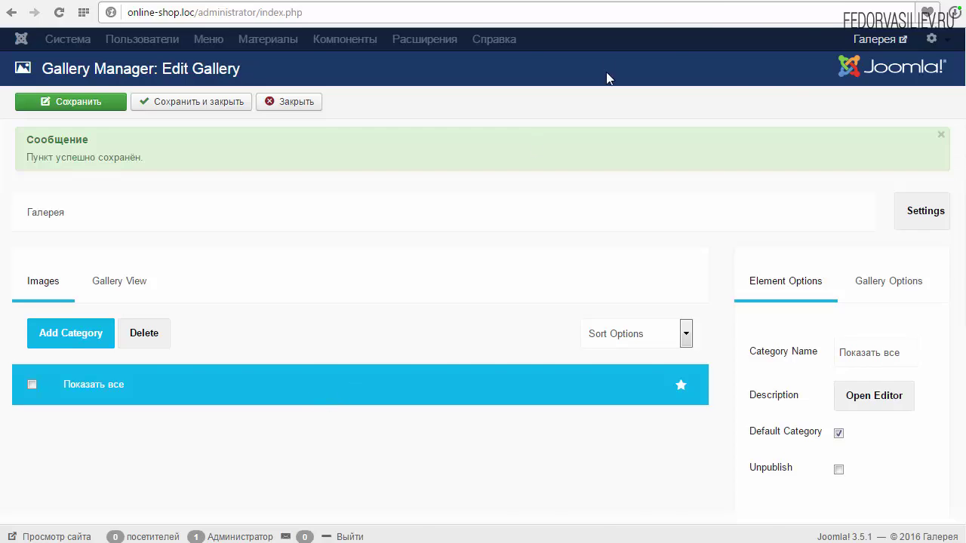
- Add a category named "Животные" to the gallery and save it
{"action": "left_click", "coordinate": [826, 0]}
{"action": "left_click", "coordinate": [71, 333]}
{"action": "scroll", "coordinate": [212, 280], "scroll_direction": "down", "scroll_amount": 2}
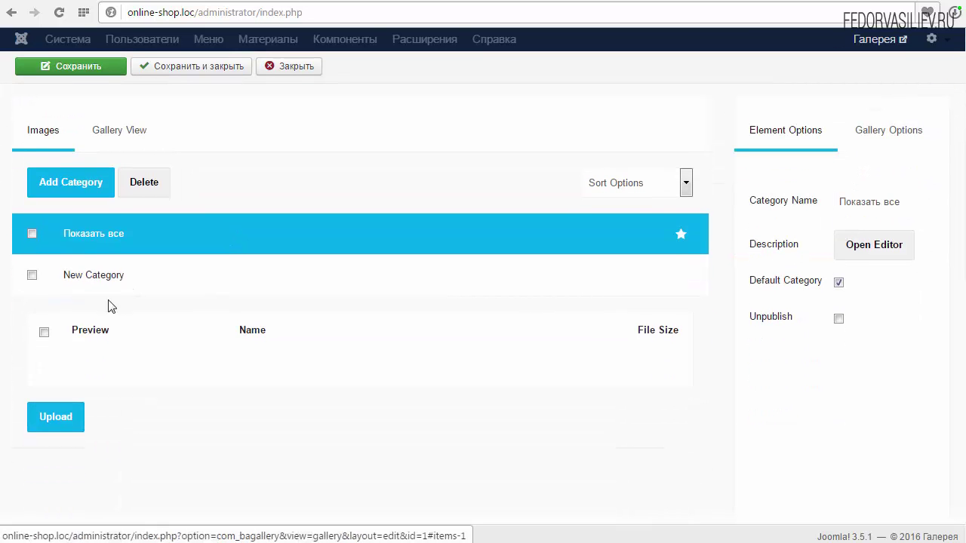
{"action": "scroll", "coordinate": [67, 410], "scroll_direction": "up", "scroll_amount": 1}
{"action": "left_click", "coordinate": [96, 351]}
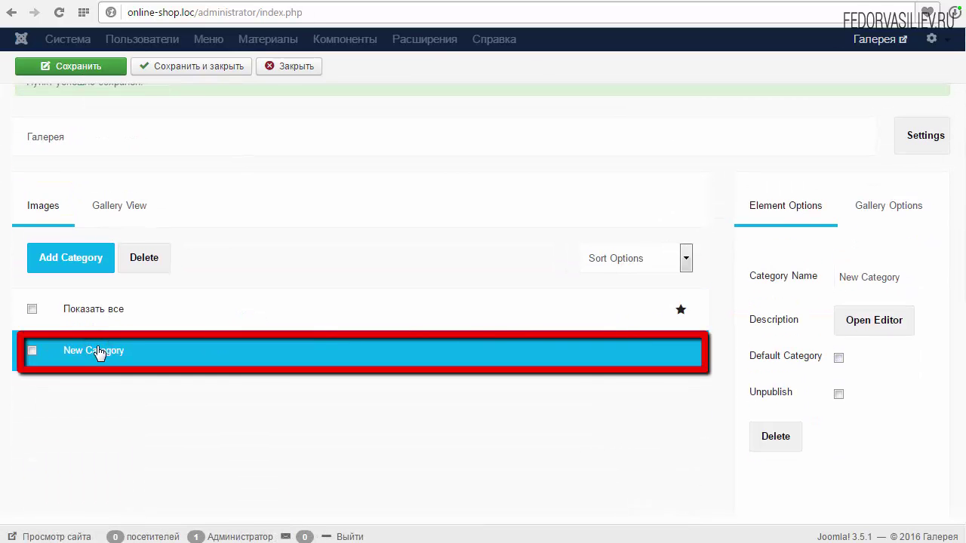
{"action": "left_click", "coordinate": [907, 276]}
{"action": "left_click_drag", "start_coordinate": [905, 277], "coordinate": [813, 287]}
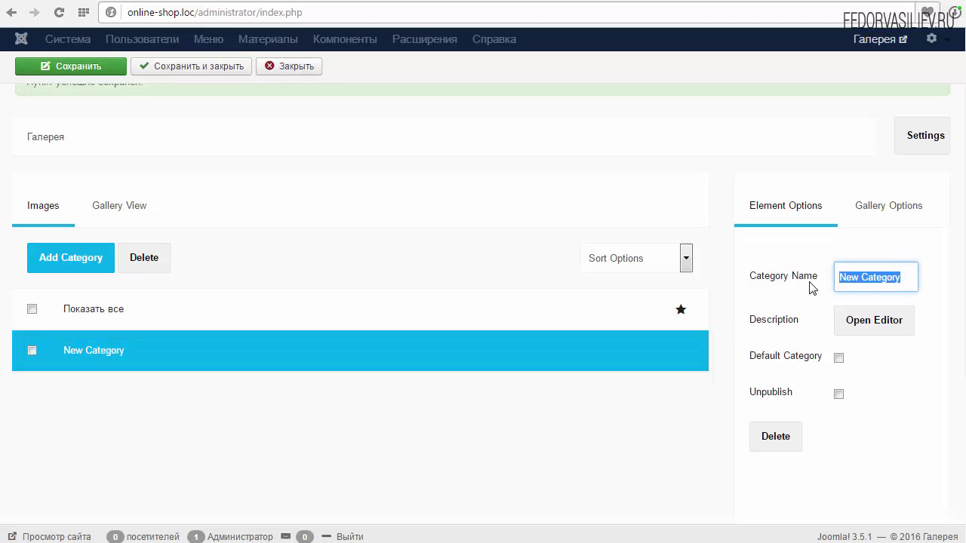
{"action": "key", "text": "BackSpace"}
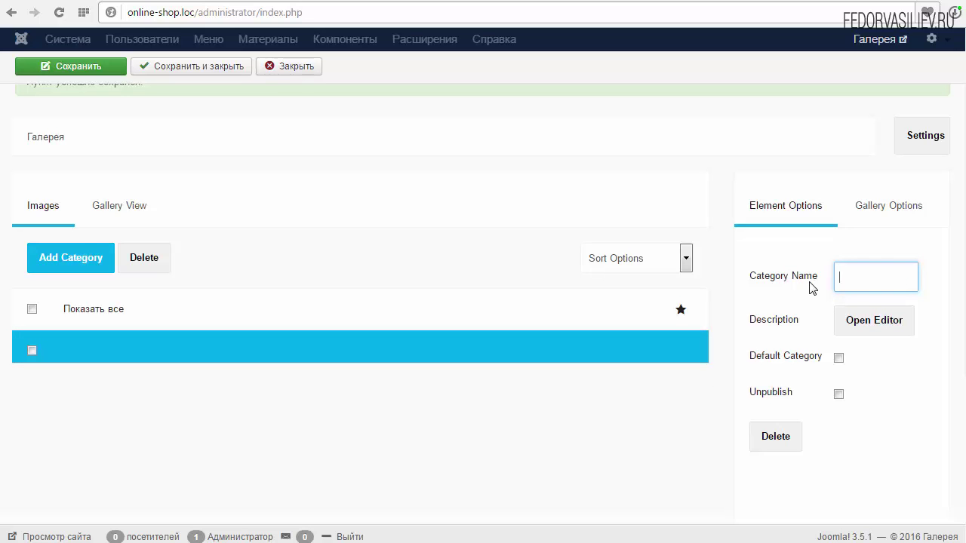
{"action": "type", "text": "Ж"}
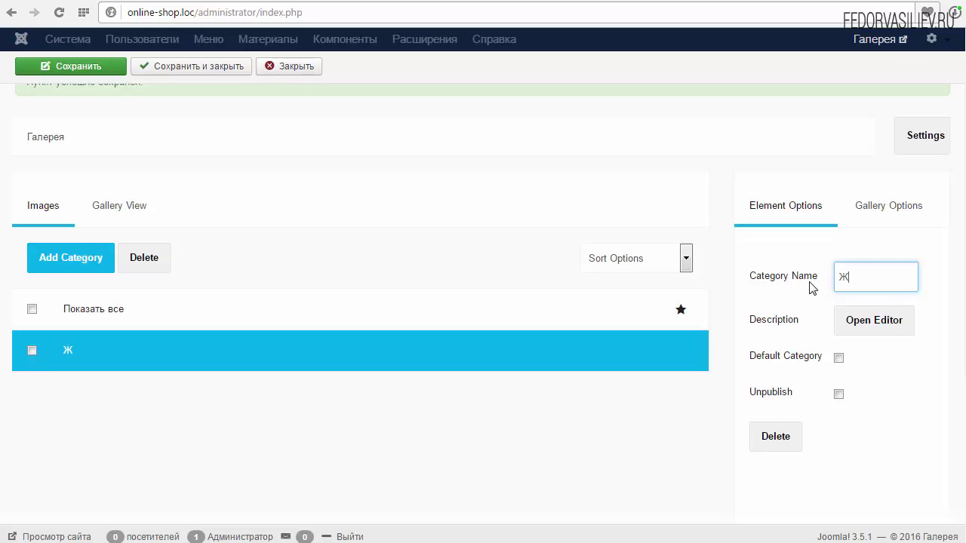
{"action": "type", "text": "ивотные"}
{"action": "left_click", "coordinate": [94, 68]}
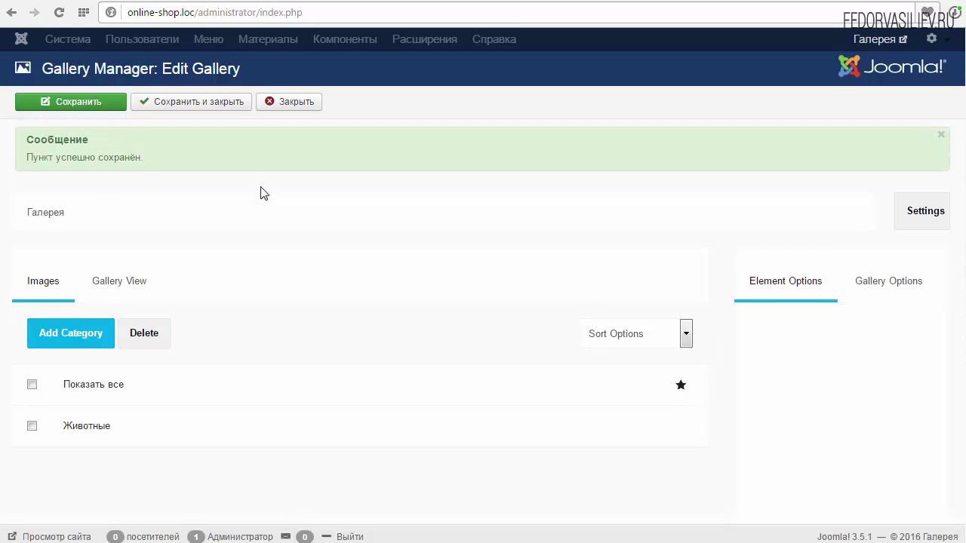
- Add another category named "Автомобили" and save the gallery
{"action": "scroll", "coordinate": [264, 193], "scroll_direction": "down", "scroll_amount": 1}
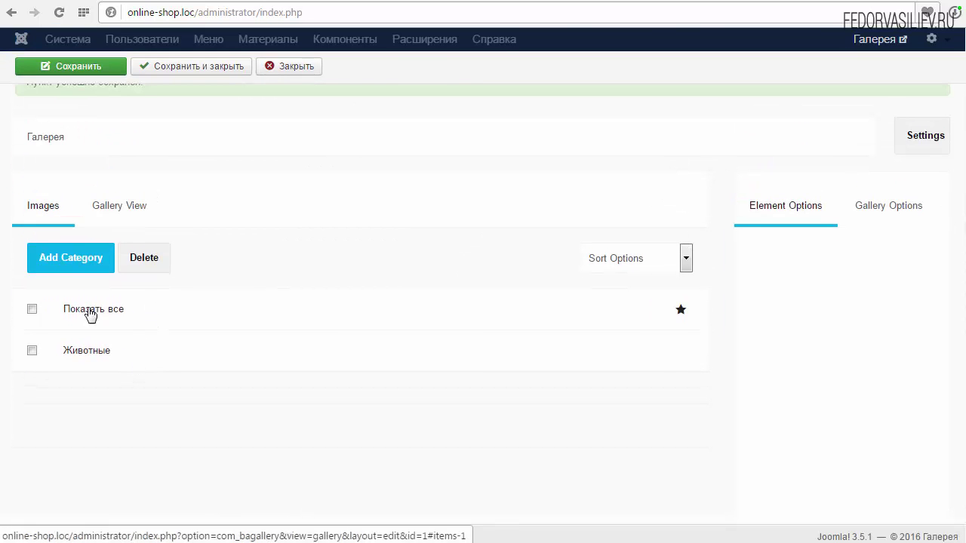
{"action": "left_click", "coordinate": [84, 261]}
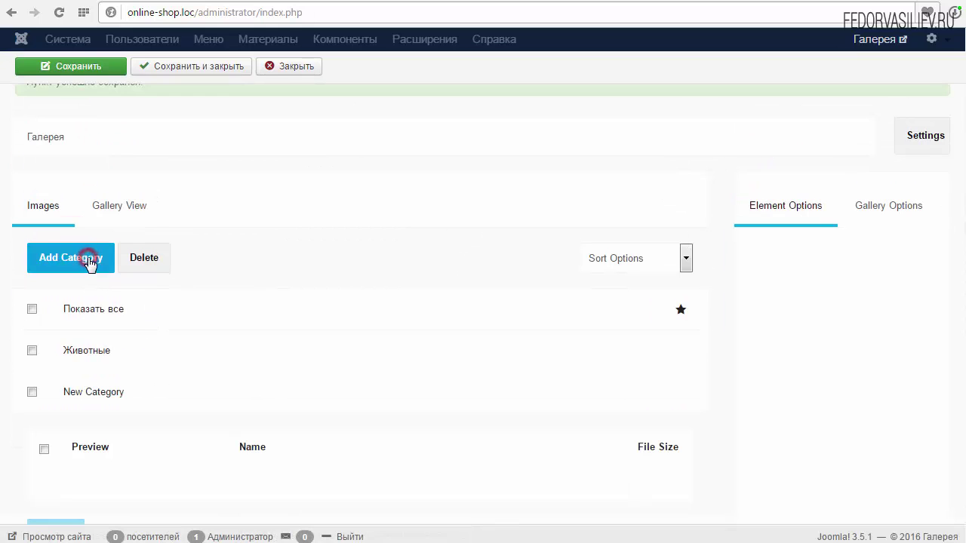
{"action": "left_click", "coordinate": [93, 400]}
{"action": "left_click", "coordinate": [915, 277]}
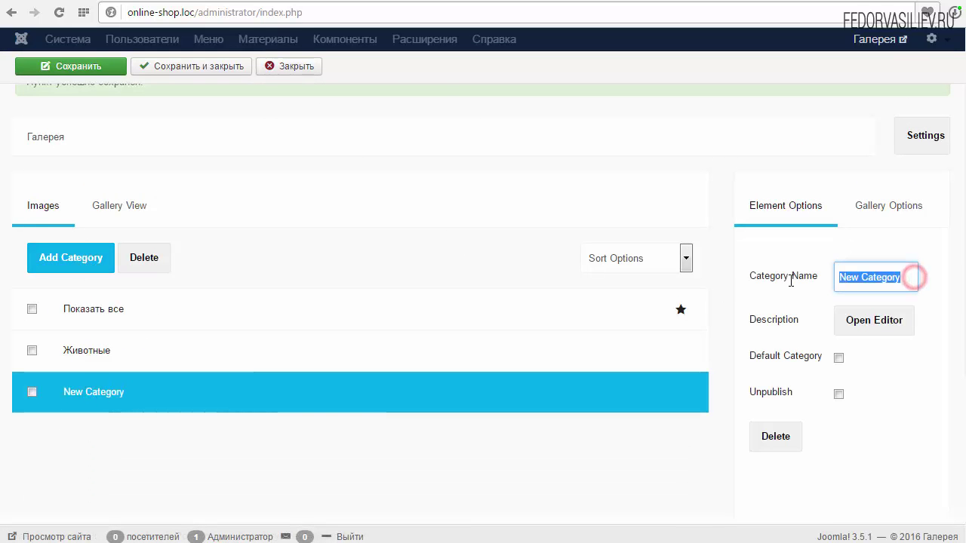
{"action": "type", "text": "A"}
{"action": "type", "text": "втомобили"}
{"action": "left_click", "coordinate": [85, 66]}
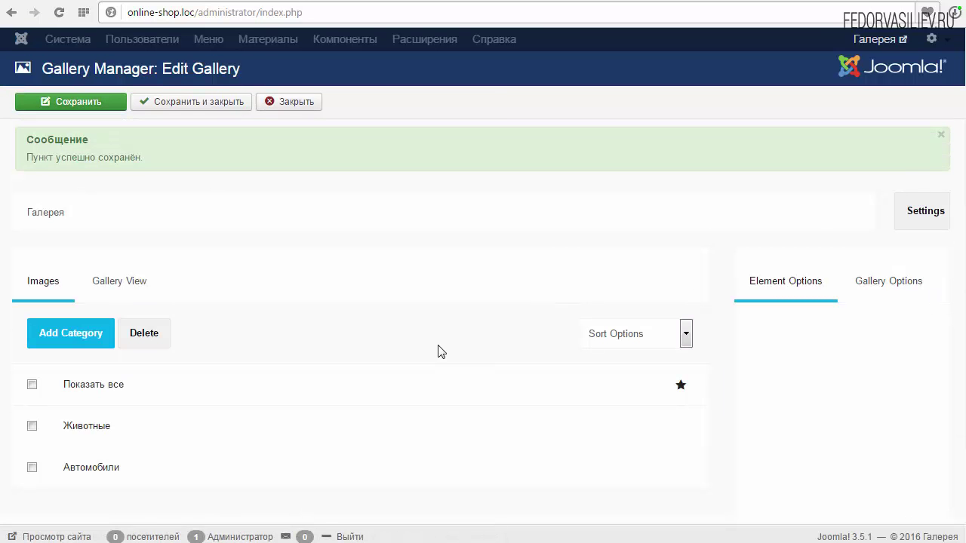
- Open the media selection for uploading images to the Животные category
{"action": "left_click", "coordinate": [91, 429]}
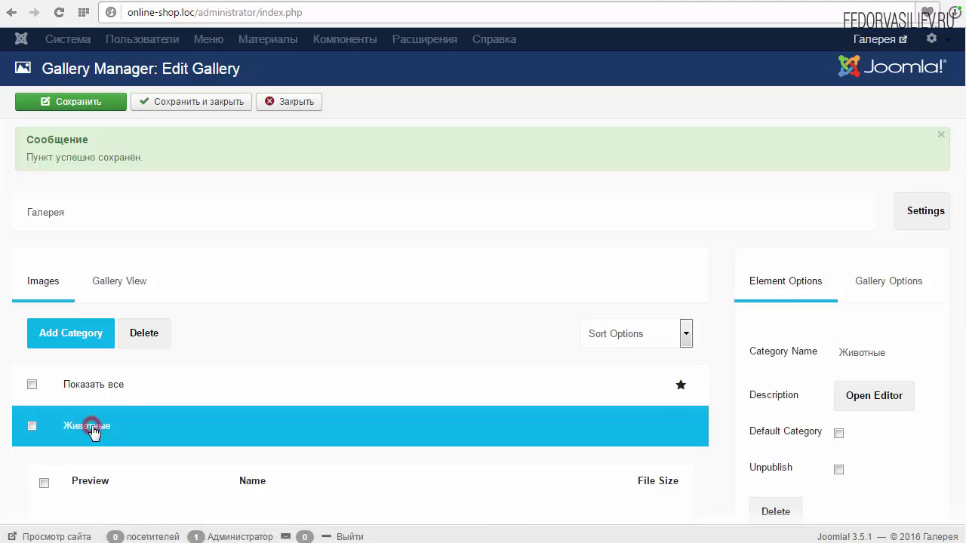
{"action": "scroll", "coordinate": [189, 367], "scroll_direction": "down", "scroll_amount": 2}
{"action": "scroll", "coordinate": [134, 282], "scroll_direction": "down", "scroll_amount": 1}
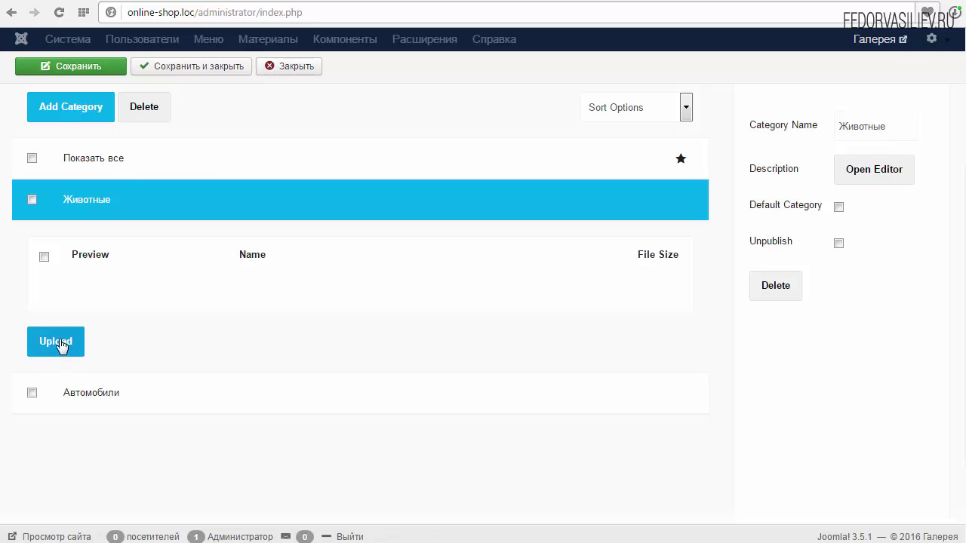
{"action": "left_click", "coordinate": [55, 347]}
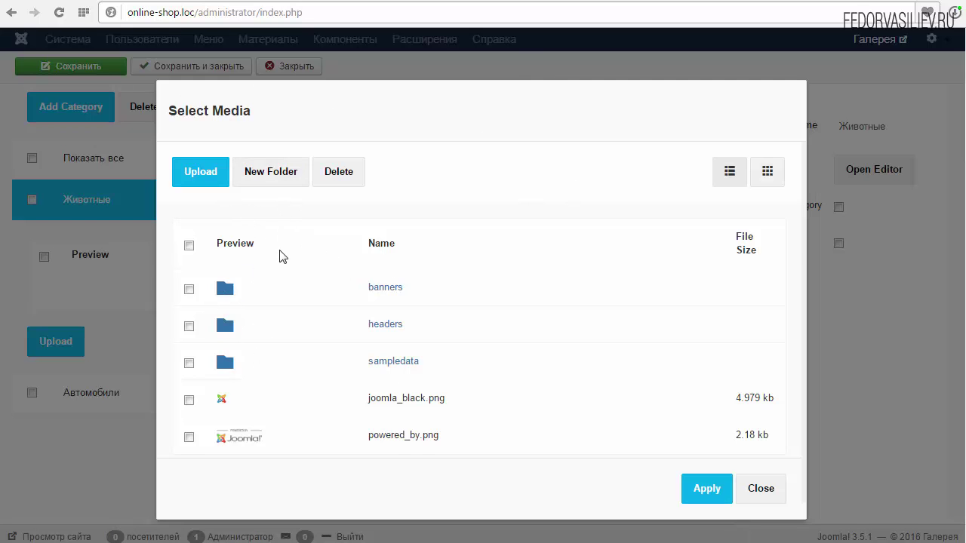
- Create a new media folder named "Cars"
{"action": "left_click", "coordinate": [269, 172]}
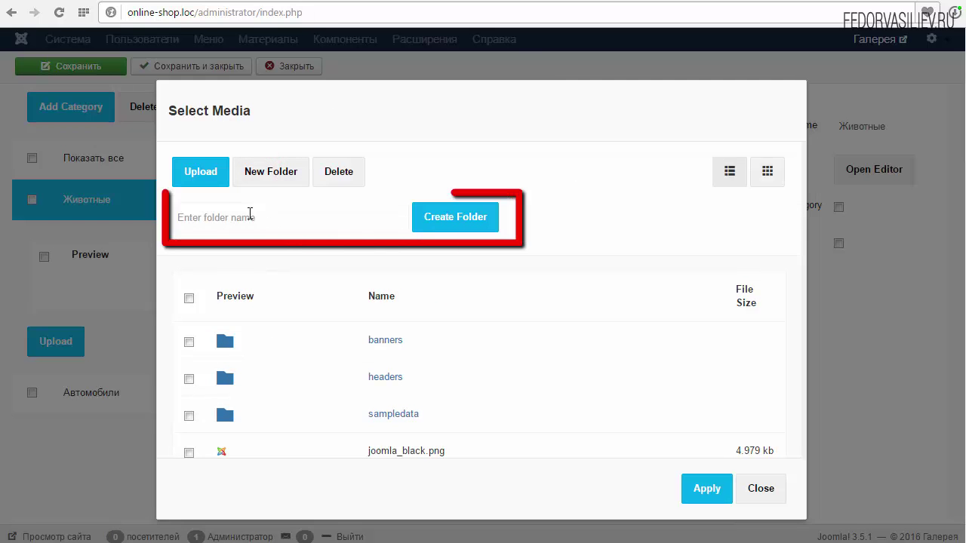
{"action": "left_click", "coordinate": [330, 215]}
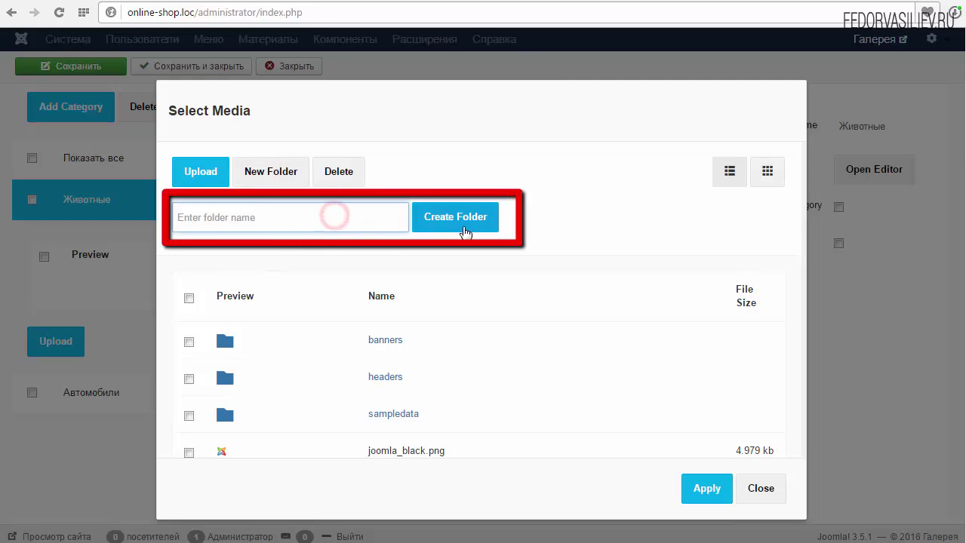
{"action": "left_click", "coordinate": [189, 219]}
{"action": "type", "text": "Cars"}
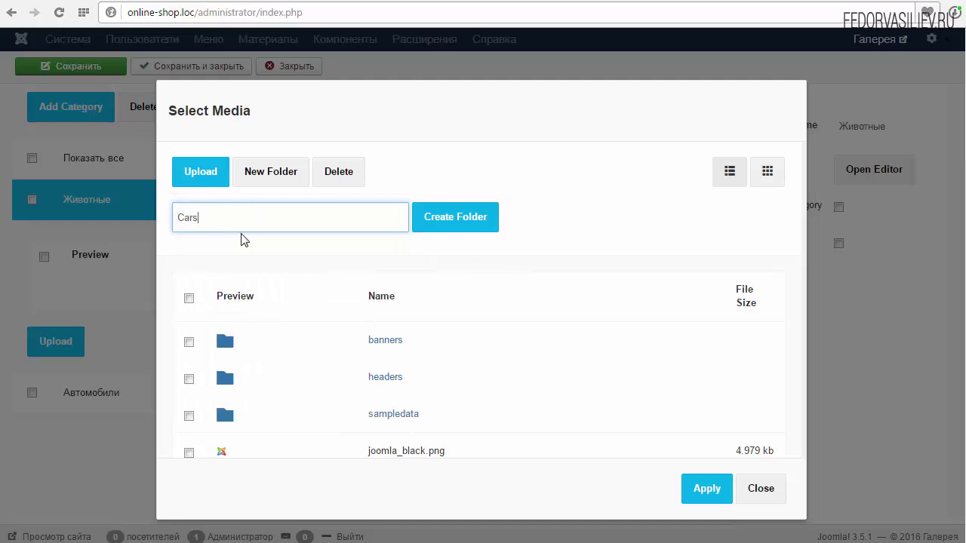
{"action": "left_click", "coordinate": [454, 226]}
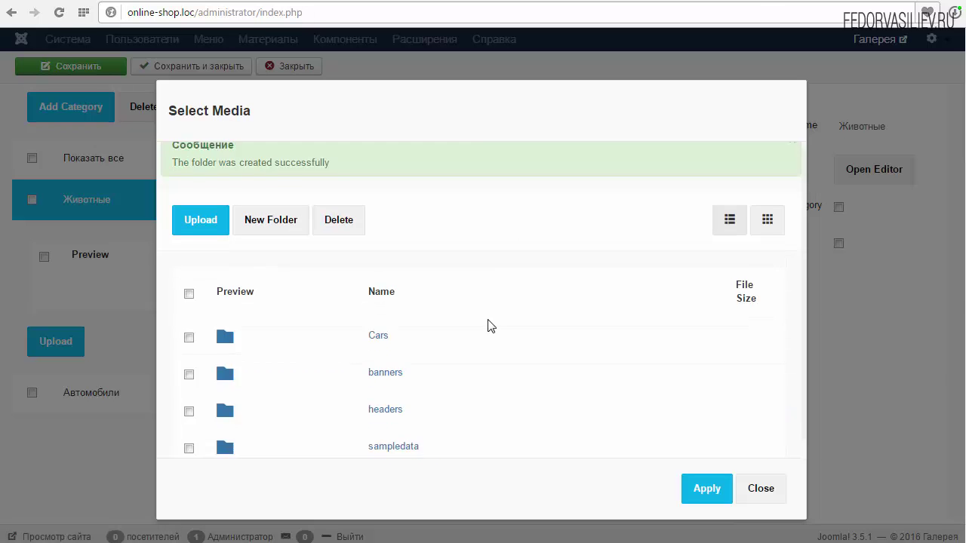
- Open the Cars folder to check its contents and path, and return to the root images folder
{"action": "scroll", "coordinate": [491, 326], "scroll_direction": "down", "scroll_amount": 2}
{"action": "left_click", "coordinate": [398, 234]}
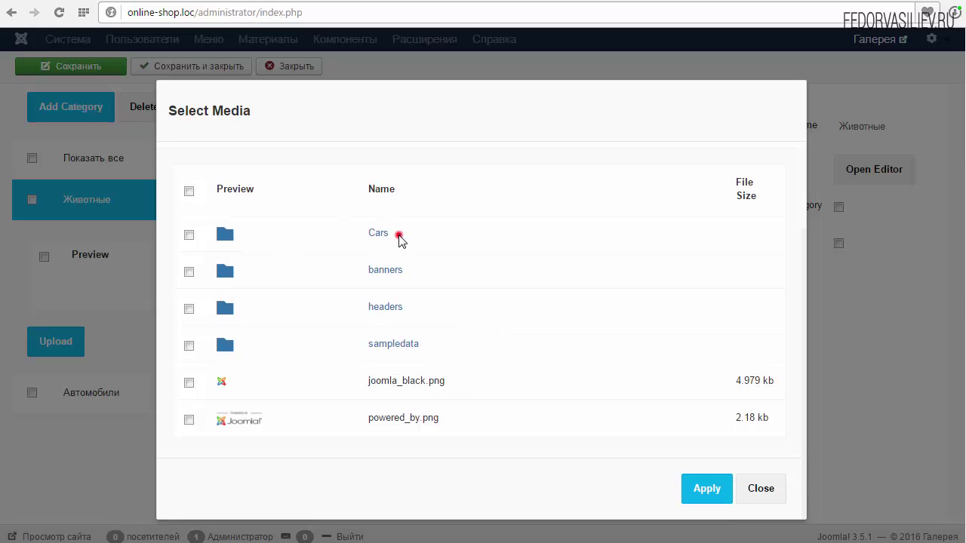
{"action": "left_click", "coordinate": [230, 235]}
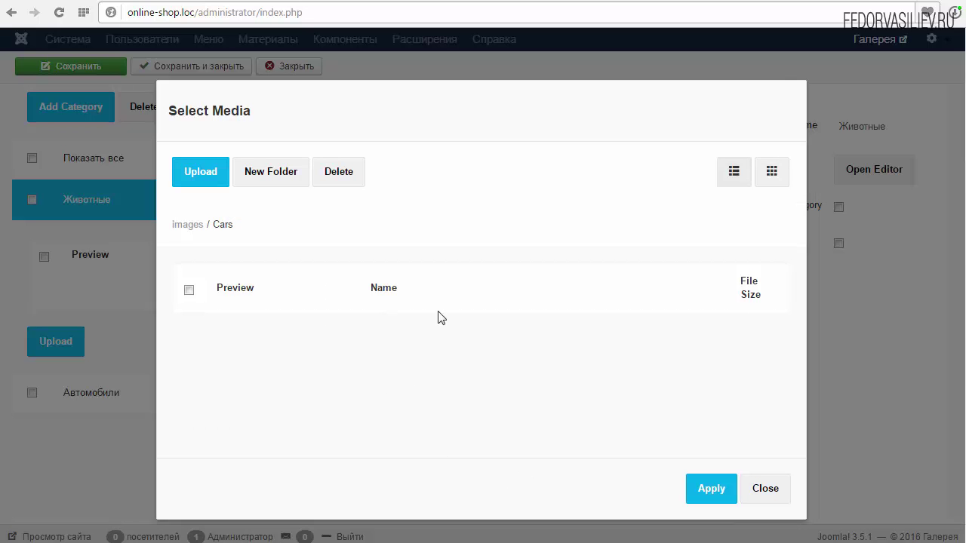
{"action": "left_click_drag", "start_coordinate": [250, 224], "coordinate": [175, 230]}
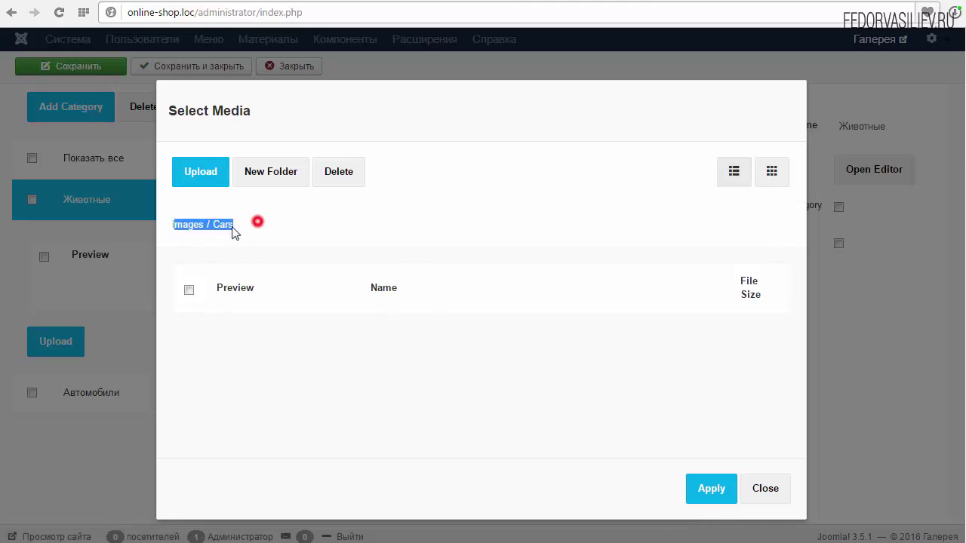
{"action": "left_click", "coordinate": [191, 225]}
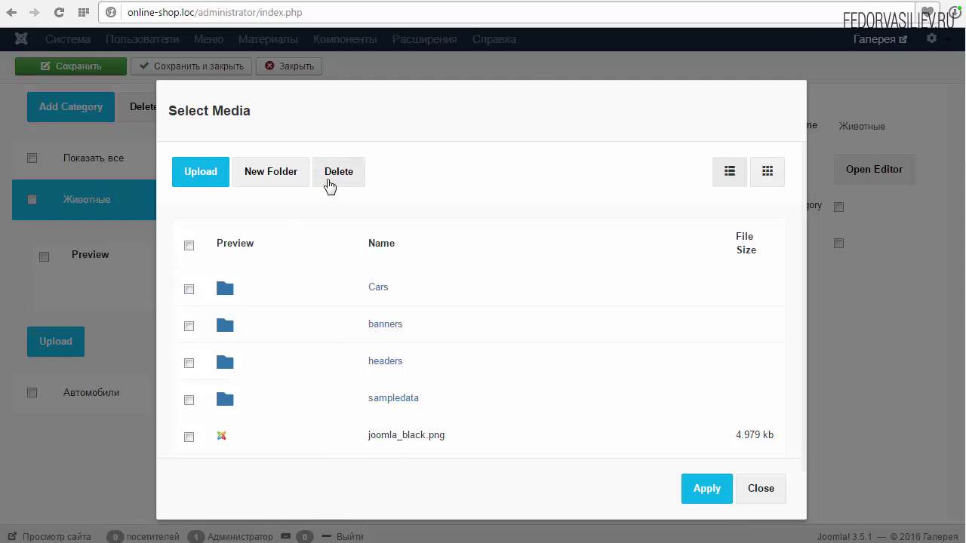
- Select and deselect the Cars folder, and show the media files in grid view
{"action": "left_click", "coordinate": [188, 293]}
{"action": "left_click", "coordinate": [189, 291]}
{"action": "left_click", "coordinate": [768, 174]}
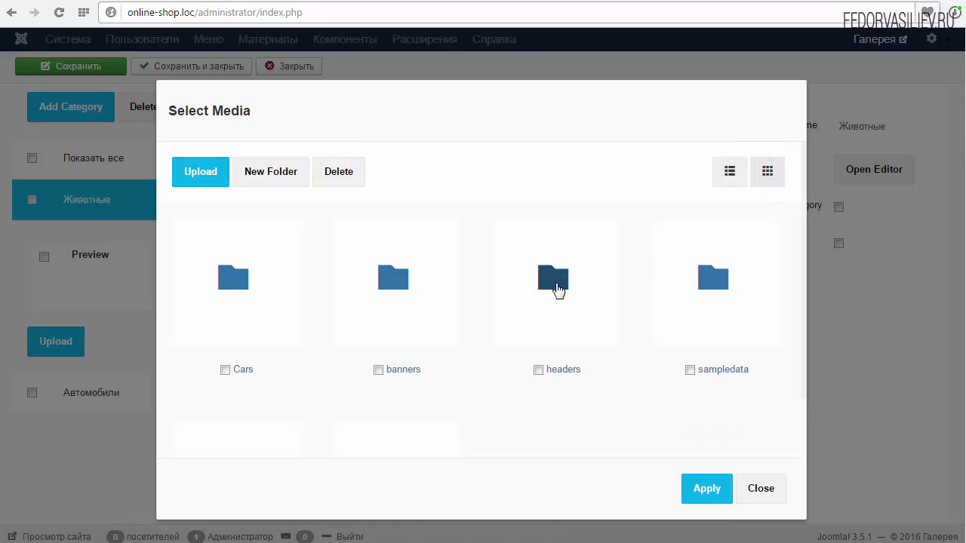
- Show the media files as a list and open the Cars folder
{"action": "scroll", "coordinate": [544, 293], "scroll_direction": "down", "scroll_amount": 3}
{"action": "scroll", "coordinate": [513, 353], "scroll_direction": "up", "scroll_amount": 2}
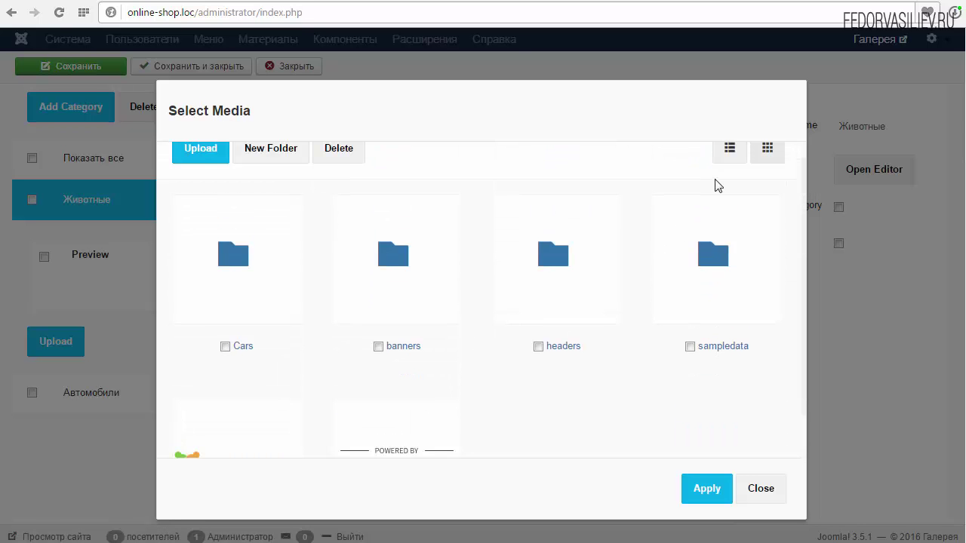
{"action": "scroll", "coordinate": [698, 226], "scroll_direction": "up", "scroll_amount": 1}
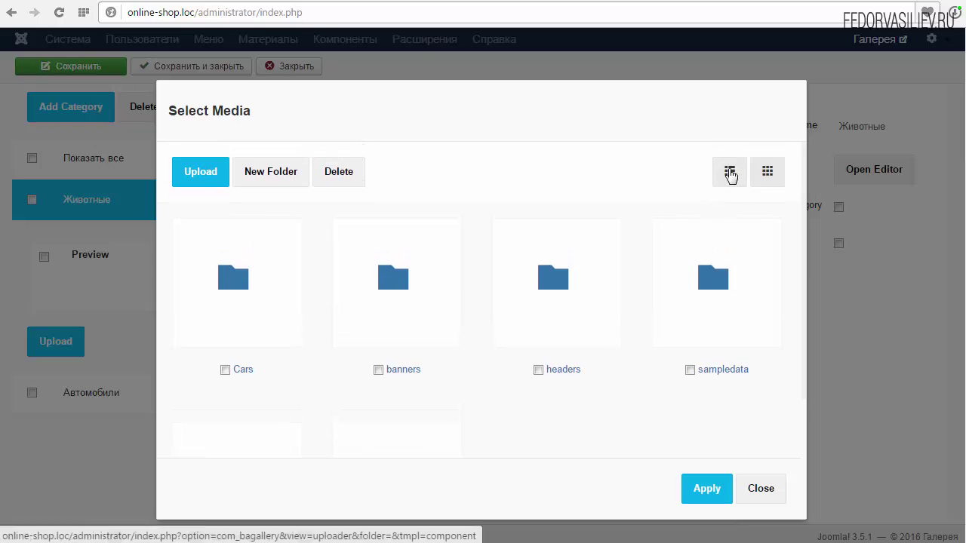
{"action": "left_click", "coordinate": [729, 173]}
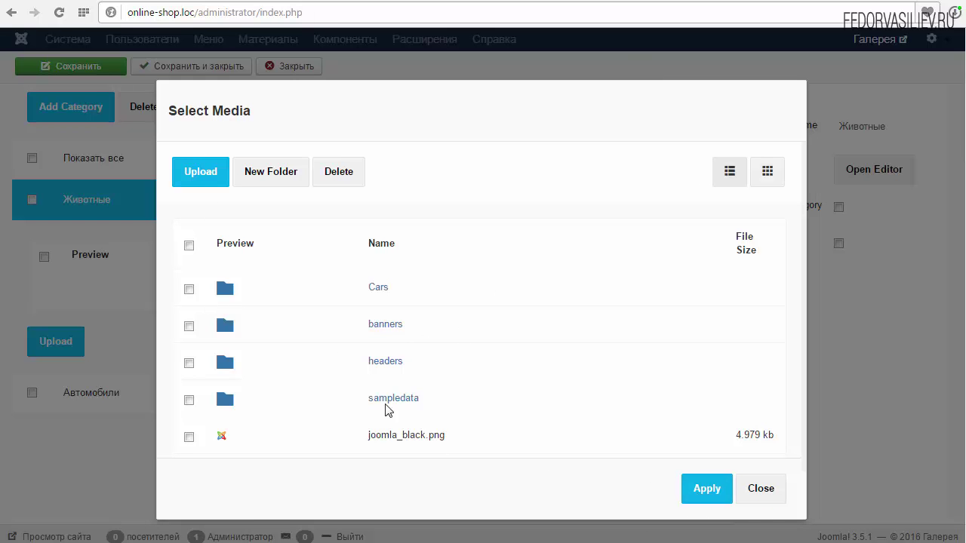
{"action": "left_click", "coordinate": [379, 287]}
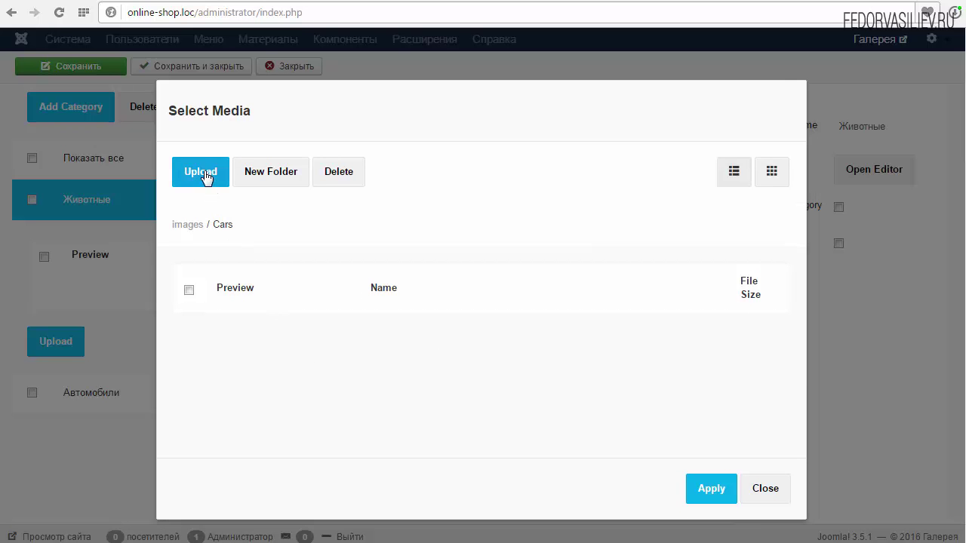
- Upload the car images 560710_citroen_mashin.jpg, 760044778.jpg, luxfon.jpg, hq-wallp.jpg and cars_vehicle.jpg to the Cars folder
{"action": "left_click", "coordinate": [200, 181]}
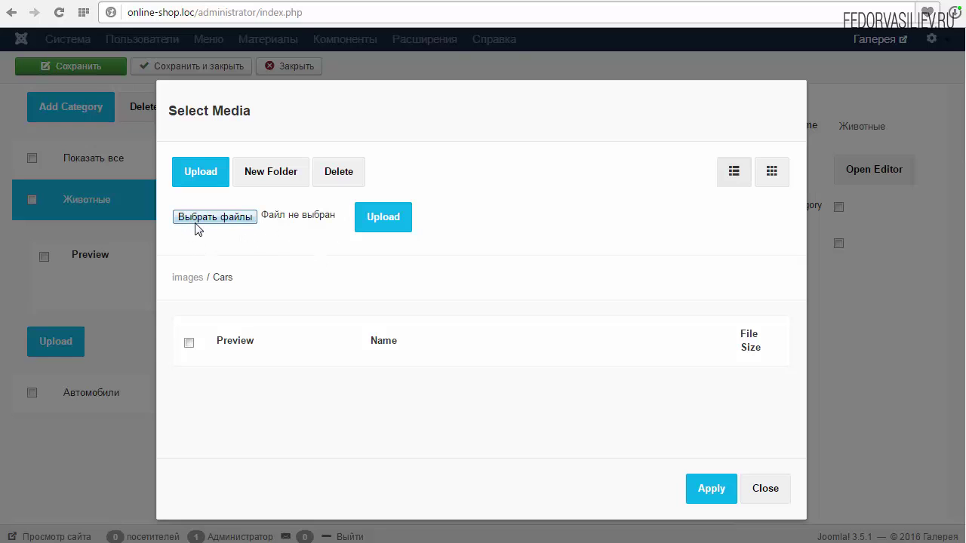
{"action": "left_click", "coordinate": [221, 217]}
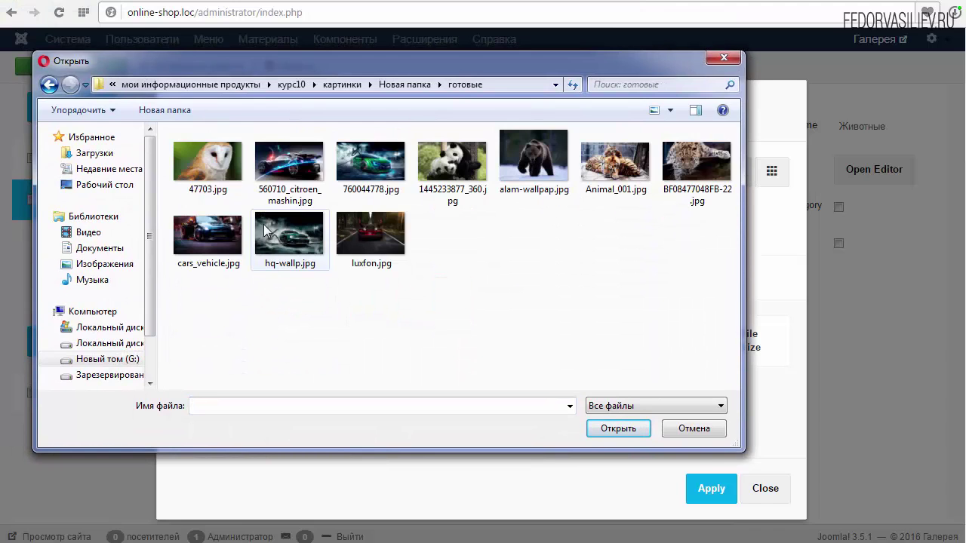
{"action": "left_click", "coordinate": [288, 179]}
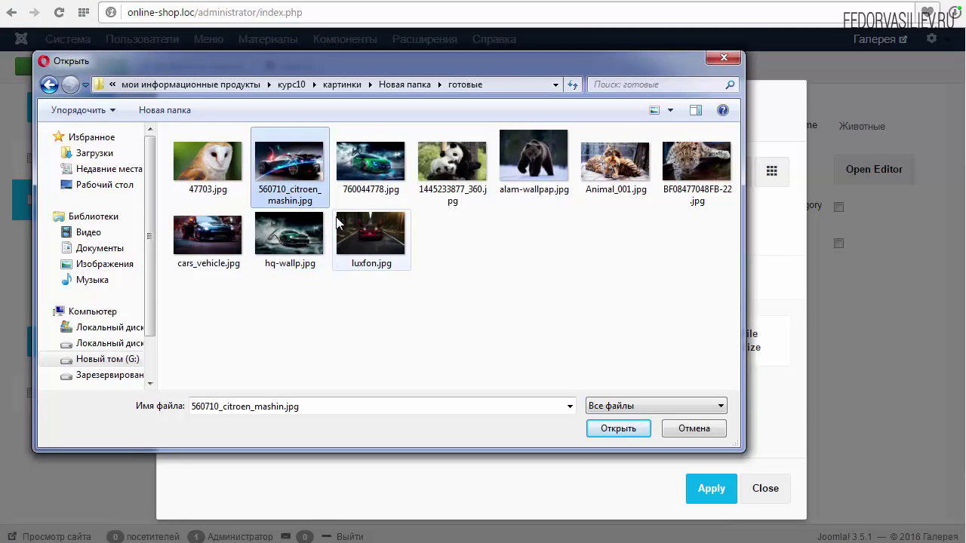
{"action": "left_click", "coordinate": [371, 162], "text": "ctrl"}
{"action": "left_click", "coordinate": [371, 236], "text": "ctrl"}
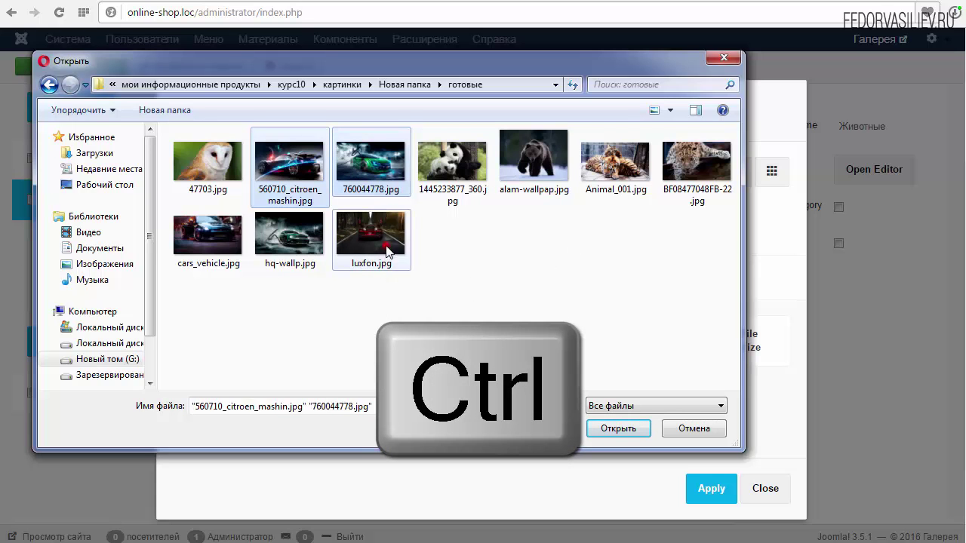
{"action": "left_click", "coordinate": [295, 240], "text": "ctrl"}
{"action": "left_click", "coordinate": [206, 249], "text": "ctrl"}
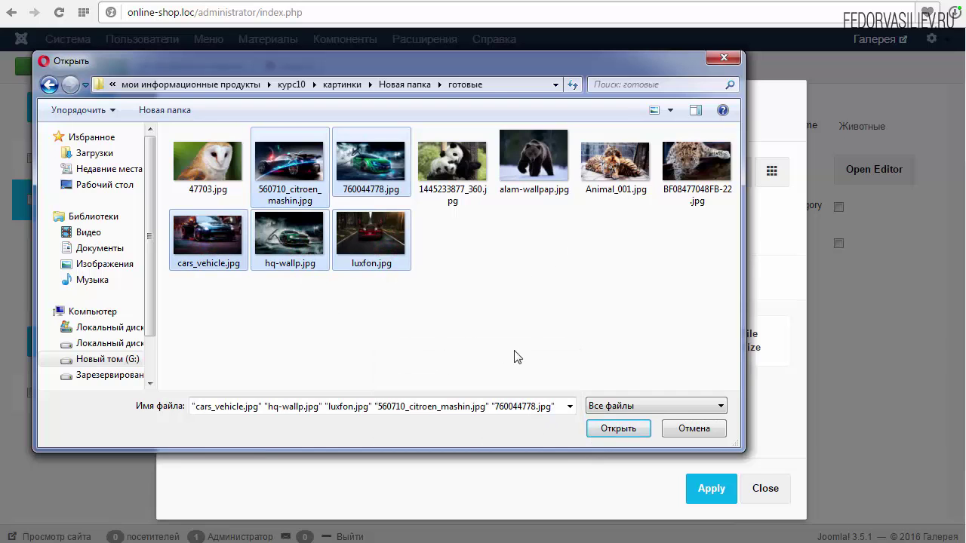
{"action": "left_click", "coordinate": [615, 428]}
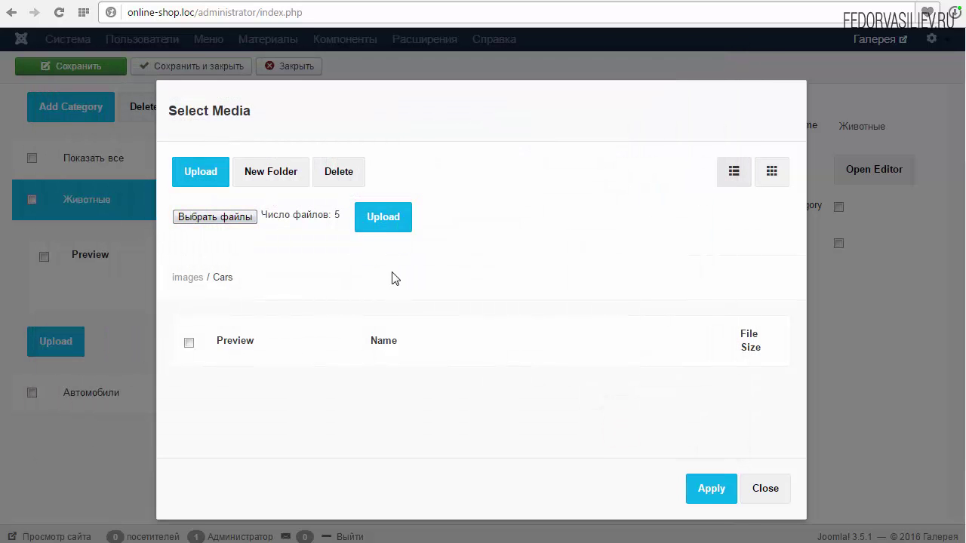
{"action": "left_click", "coordinate": [383, 220]}
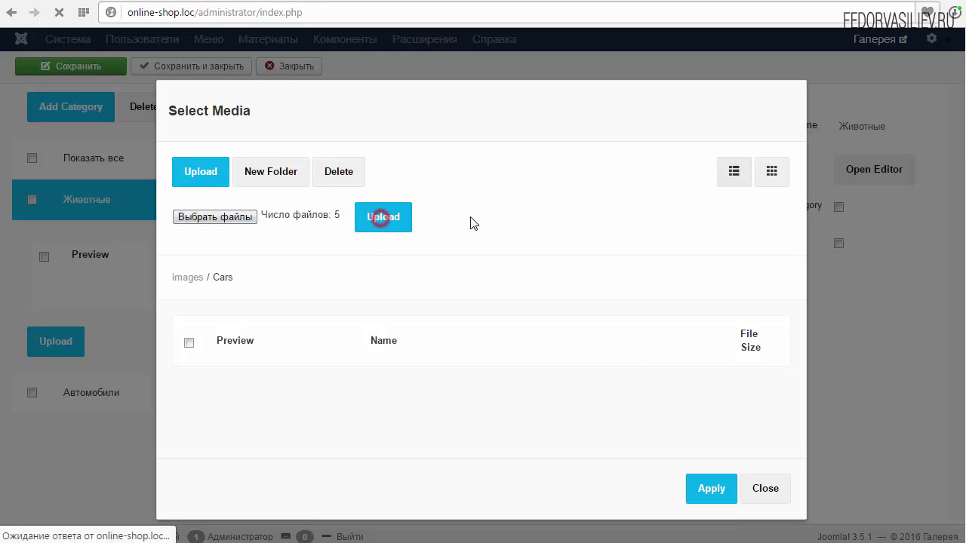
- Add all the images in the Cars folder to the Животные category
{"action": "scroll", "coordinate": [453, 359], "scroll_direction": "down", "scroll_amount": 5}
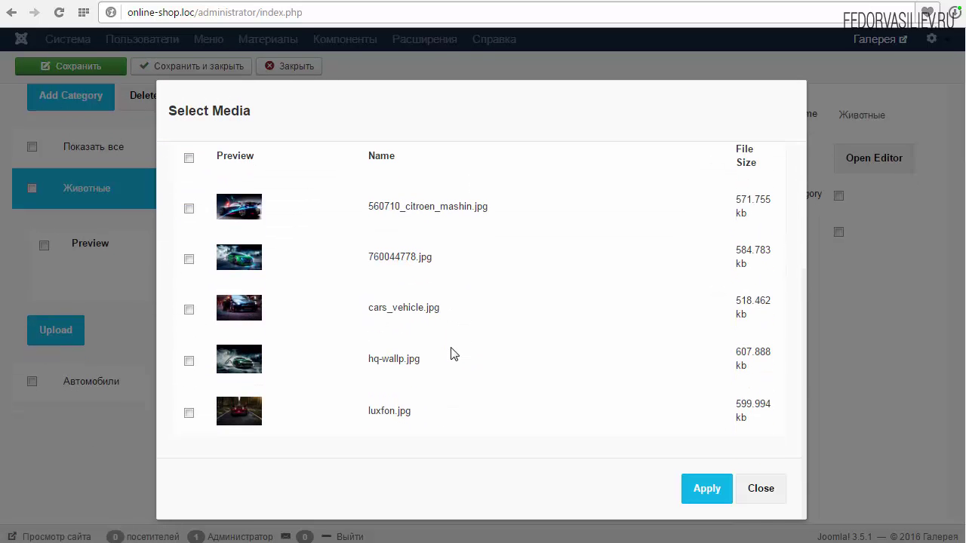
{"action": "scroll", "coordinate": [255, 256], "scroll_direction": "up", "scroll_amount": 5}
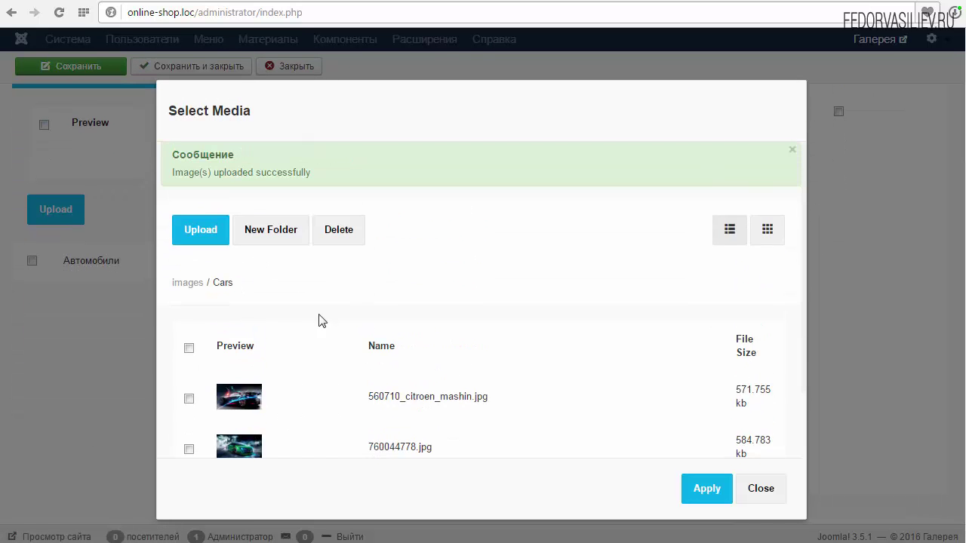
{"action": "scroll", "coordinate": [329, 324], "scroll_direction": "down", "scroll_amount": 3}
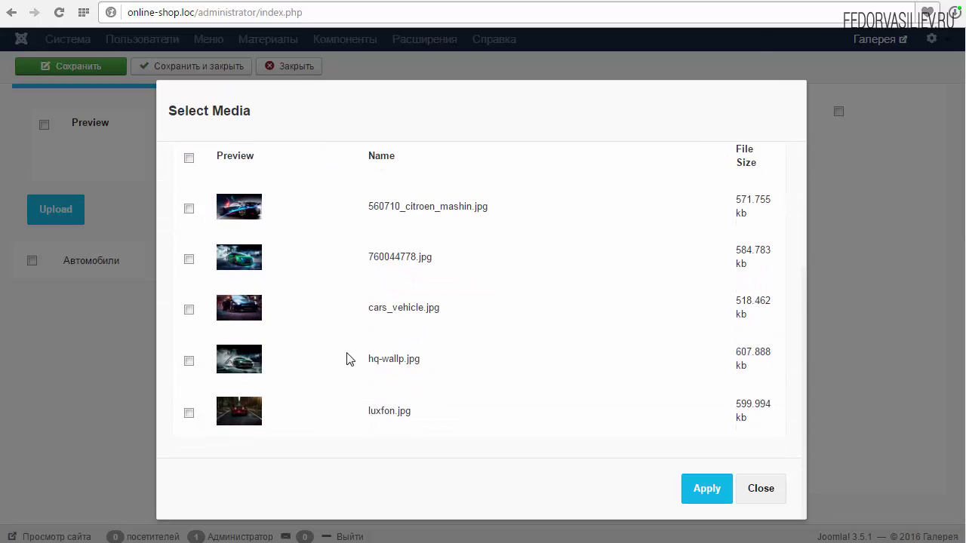
{"action": "scroll", "coordinate": [302, 373], "scroll_direction": "up", "scroll_amount": 3}
{"action": "scroll", "coordinate": [368, 372], "scroll_direction": "down", "scroll_amount": 3}
{"action": "scroll", "coordinate": [399, 378], "scroll_direction": "up", "scroll_amount": 1}
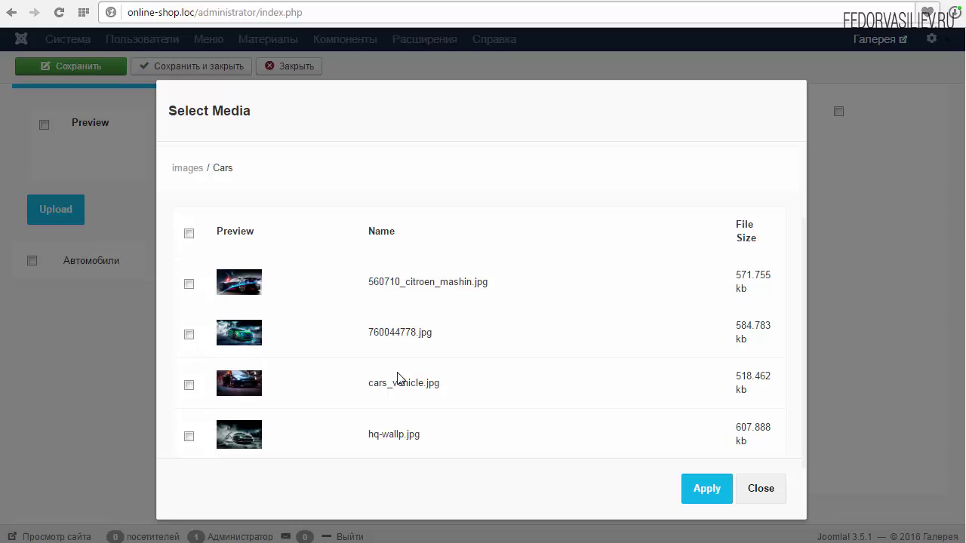
{"action": "scroll", "coordinate": [399, 377], "scroll_direction": "up", "scroll_amount": 2}
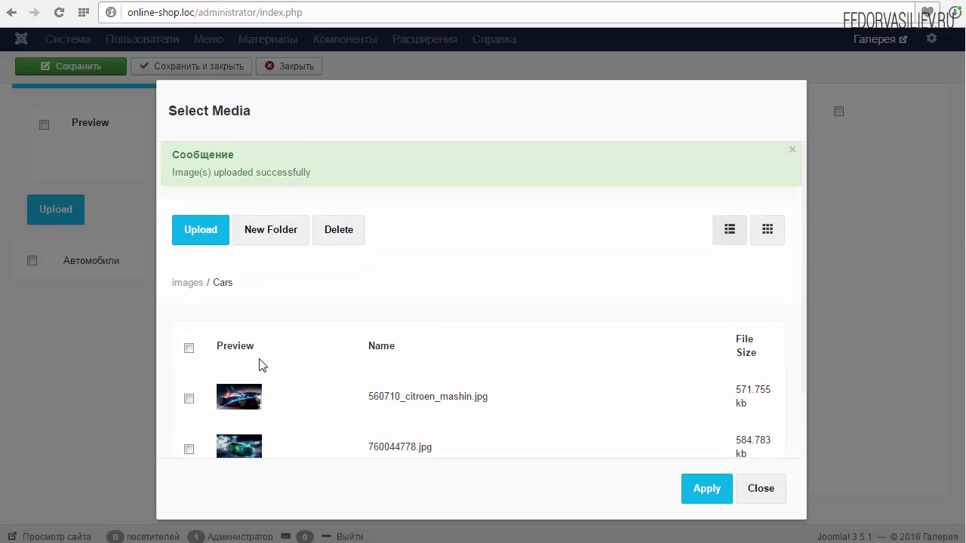
{"action": "left_click", "coordinate": [190, 351]}
{"action": "scroll", "coordinate": [226, 302], "scroll_direction": "down", "scroll_amount": 3}
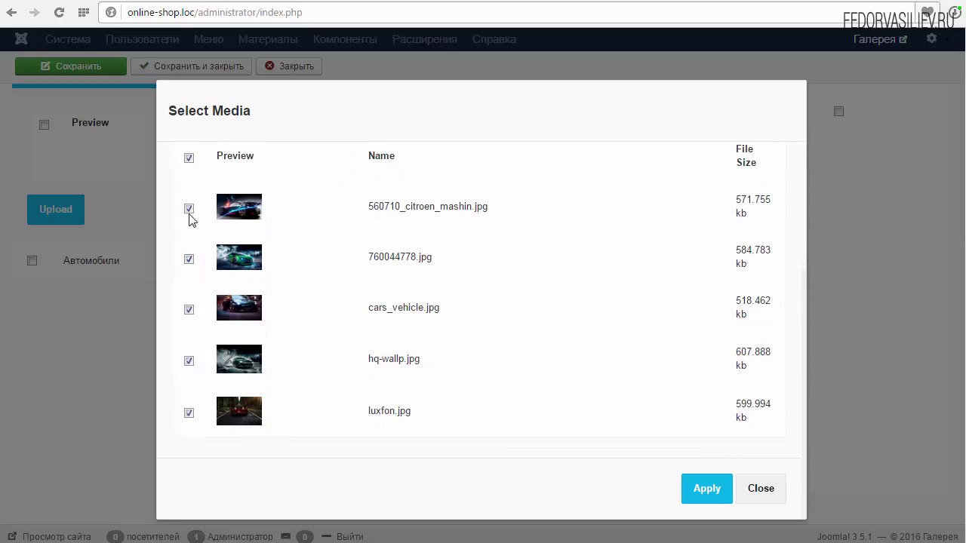
{"action": "scroll", "coordinate": [252, 384], "scroll_direction": "up", "scroll_amount": 1}
{"action": "scroll", "coordinate": [259, 382], "scroll_direction": "down", "scroll_amount": 1}
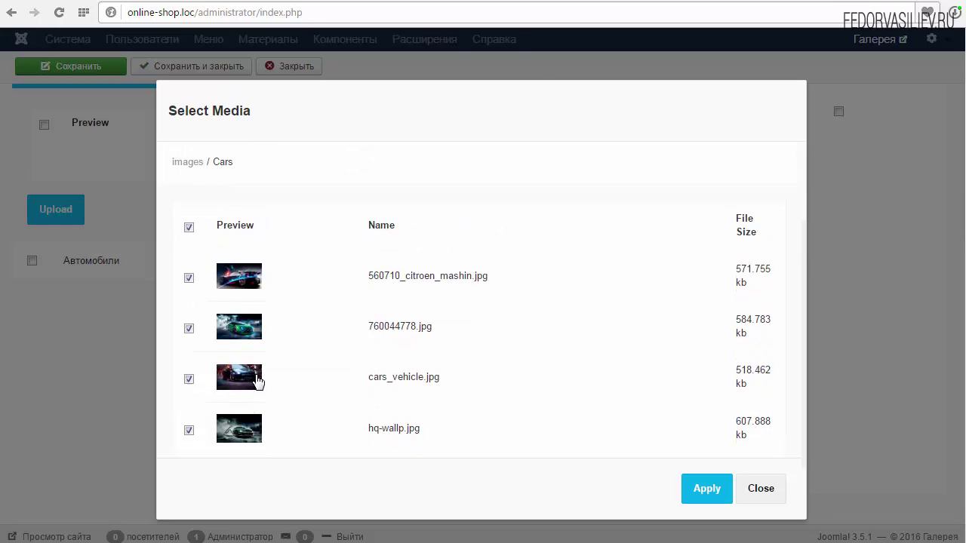
{"action": "left_click", "coordinate": [705, 492]}
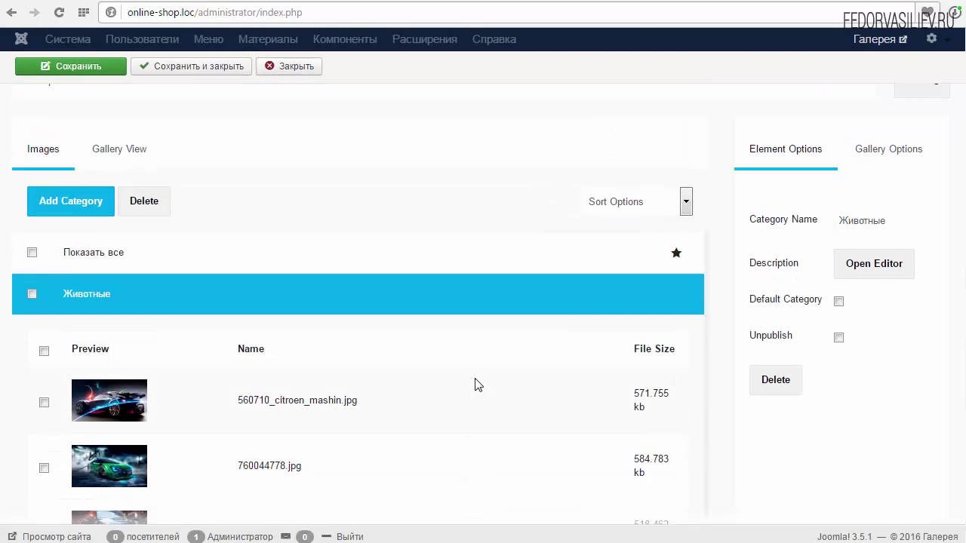
- Delete all the car images from the Животные category
{"action": "scroll", "coordinate": [378, 384], "scroll_direction": "down", "scroll_amount": 1}
{"action": "scroll", "coordinate": [377, 382], "scroll_direction": "down", "scroll_amount": 2}
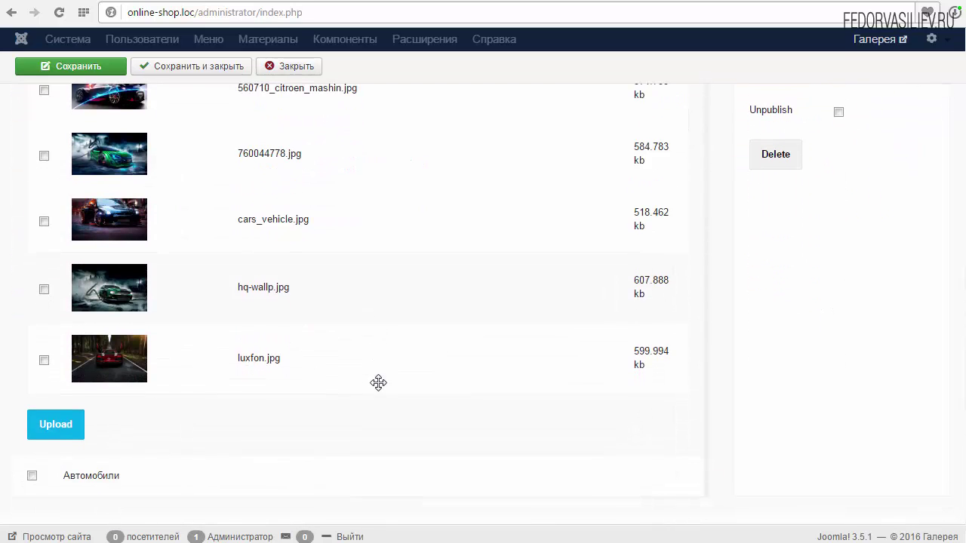
{"action": "scroll", "coordinate": [283, 381], "scroll_direction": "up", "scroll_amount": 3}
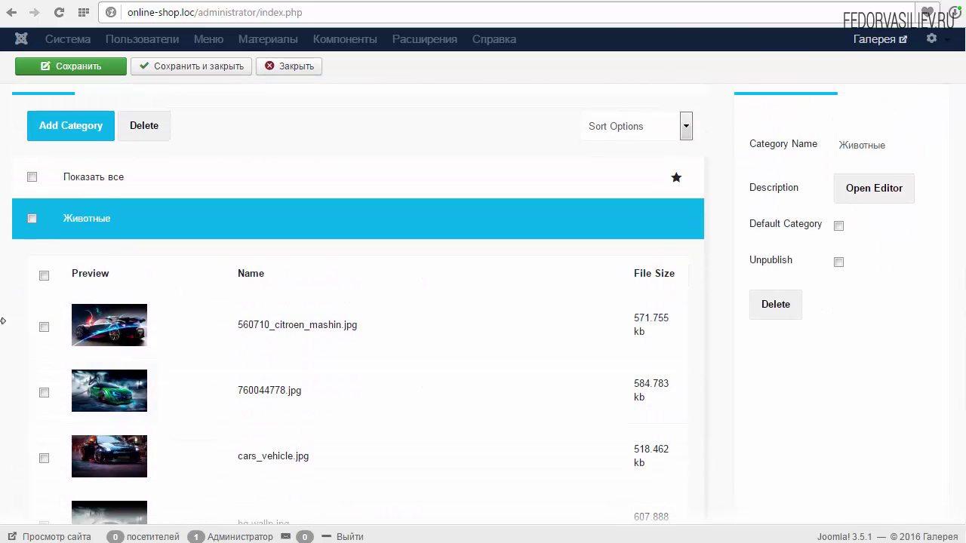
{"action": "scroll", "coordinate": [203, 328], "scroll_direction": "down", "scroll_amount": 1}
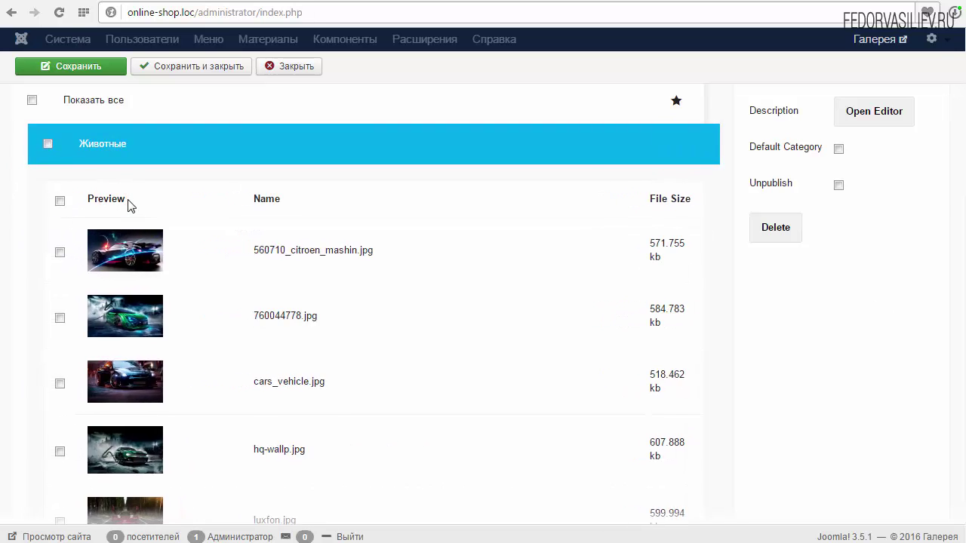
{"action": "left_click", "coordinate": [44, 199]}
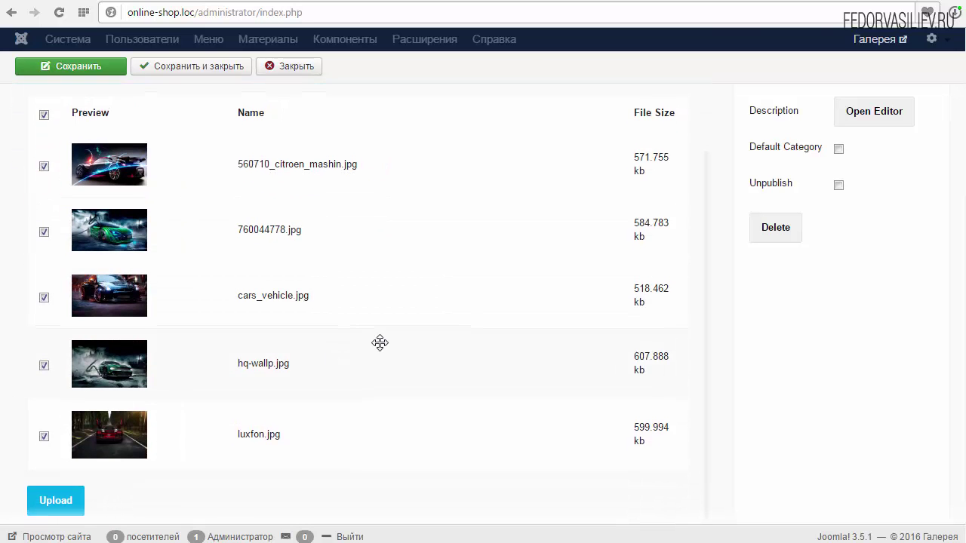
{"action": "scroll", "coordinate": [379, 343], "scroll_direction": "up", "scroll_amount": 1}
{"action": "scroll", "coordinate": [379, 344], "scroll_direction": "up", "scroll_amount": 1}
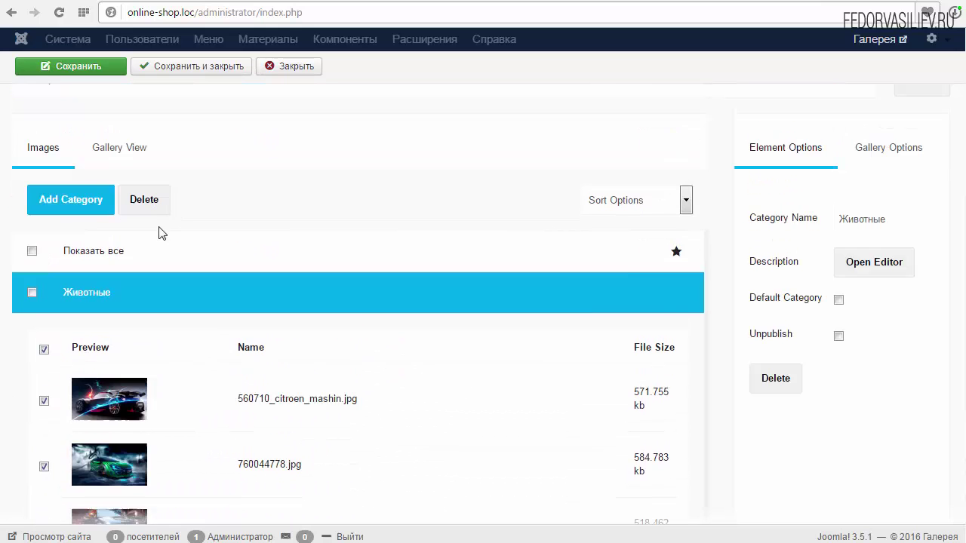
{"action": "left_click", "coordinate": [140, 200]}
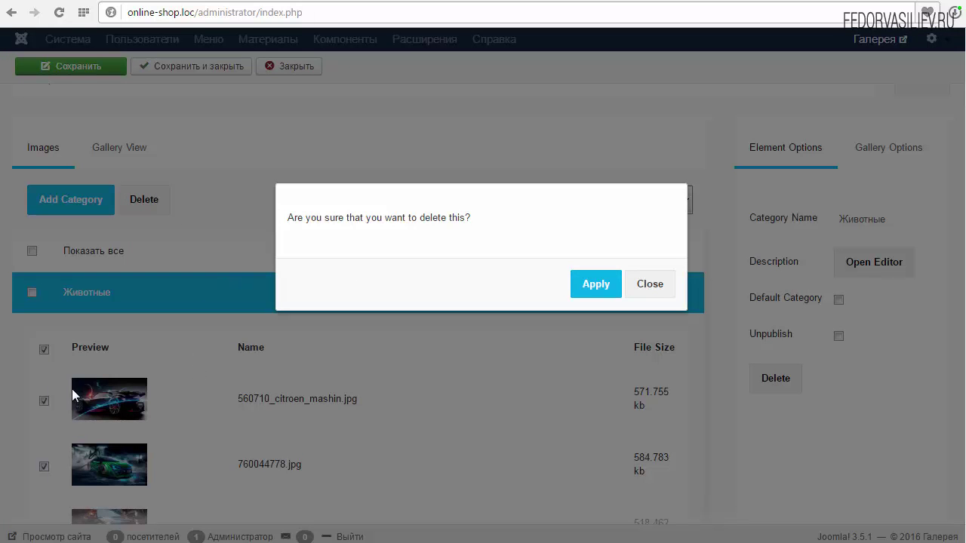
{"action": "left_click", "coordinate": [595, 288]}
{"action": "scroll", "coordinate": [457, 278], "scroll_direction": "down", "scroll_amount": 3}
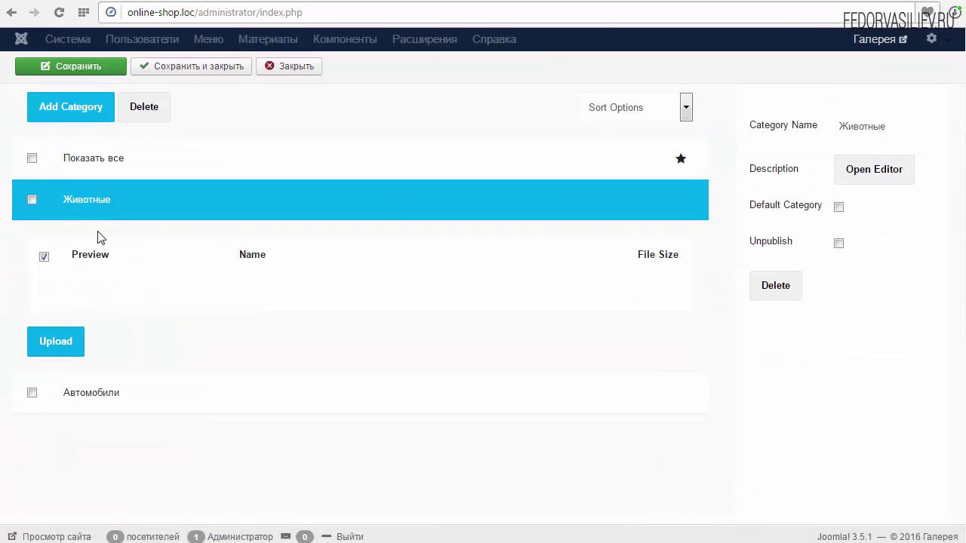
- Collapse the Животные category's image list and expand the one of Автомобили
{"action": "left_click", "coordinate": [112, 213]}
{"action": "left_click", "coordinate": [108, 401]}
{"action": "left_click", "coordinate": [114, 201]}
{"action": "scroll", "coordinate": [151, 249], "scroll_direction": "up", "scroll_amount": 2}
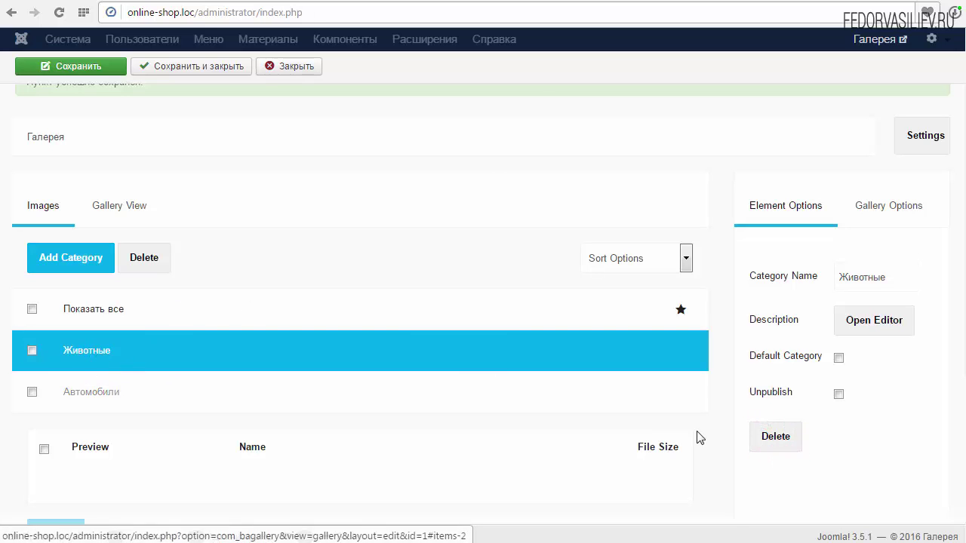
{"action": "scroll", "coordinate": [123, 349], "scroll_direction": "down", "scroll_amount": 2}
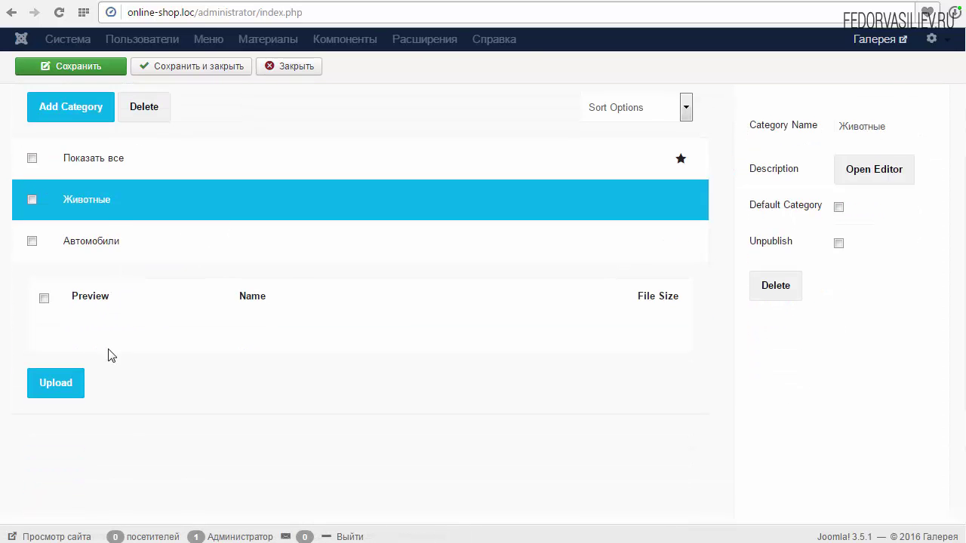
- Select the Автомобили category with its image list expanded and open its media selection
{"action": "left_click", "coordinate": [89, 253]}
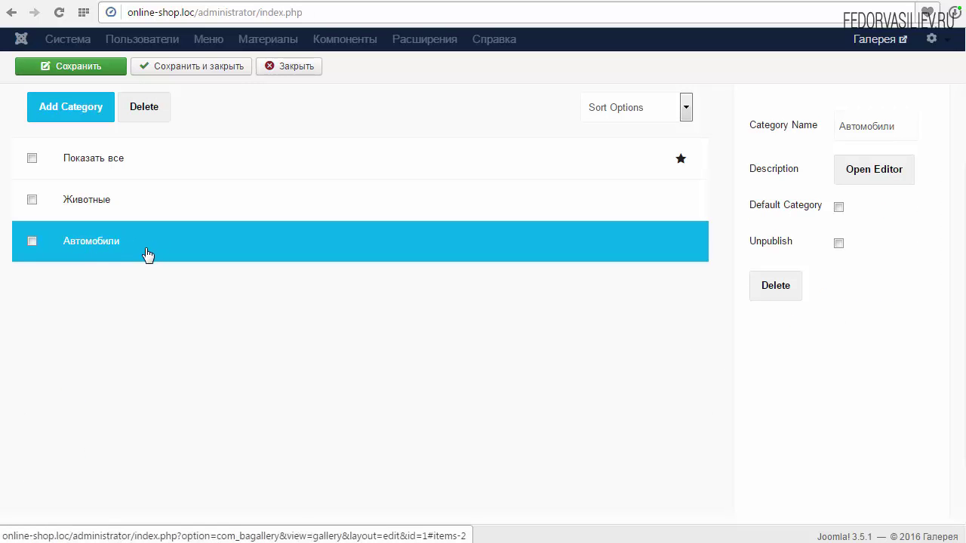
{"action": "left_click", "coordinate": [155, 241]}
{"action": "left_click", "coordinate": [123, 243]}
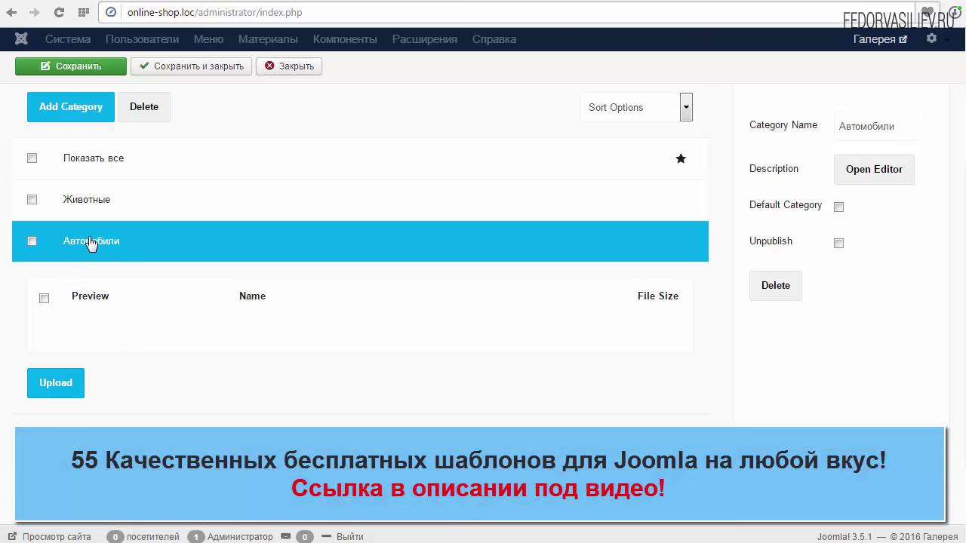
{"action": "left_click", "coordinate": [62, 393]}
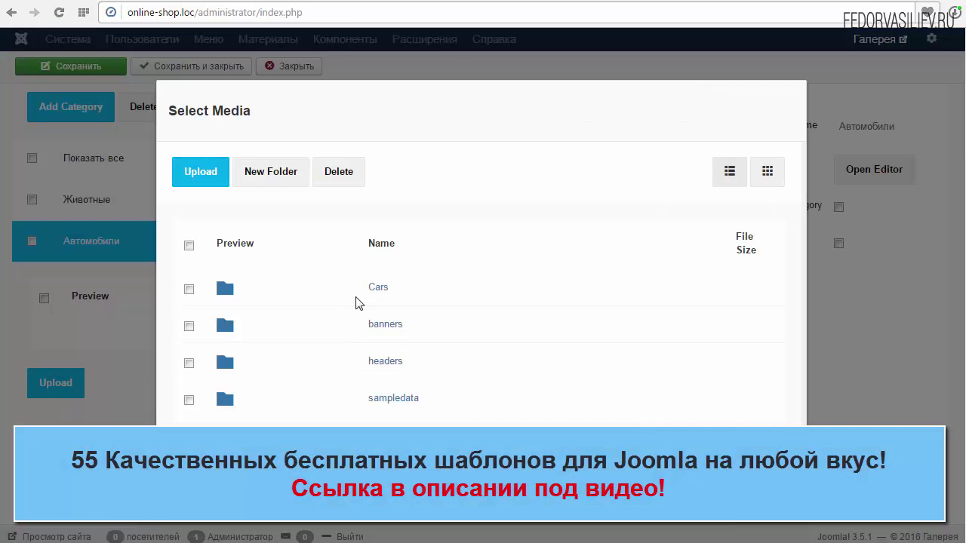
- Add all the images in the Cars folder to the Автомобили category
{"action": "left_click", "coordinate": [378, 287]}
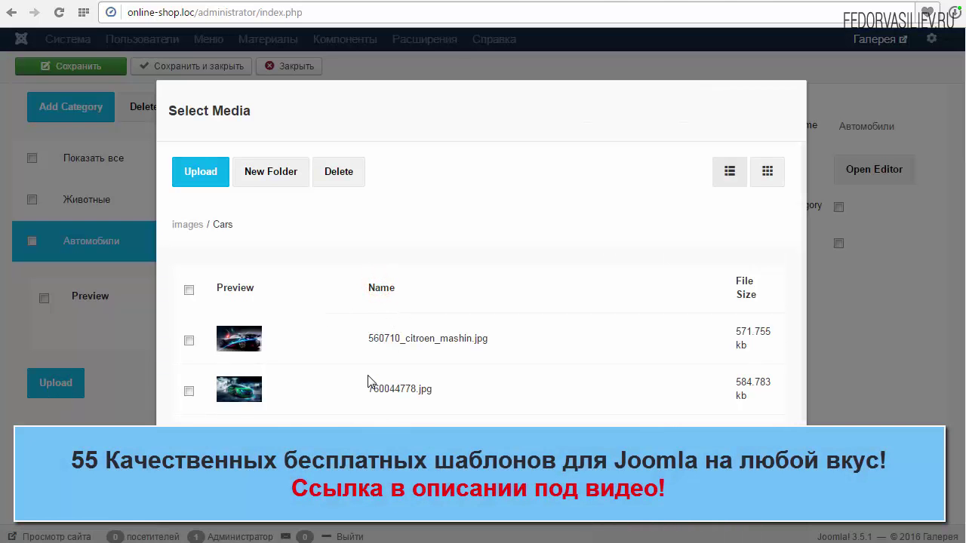
{"action": "scroll", "coordinate": [309, 336], "scroll_direction": "down", "scroll_amount": 2}
{"action": "scroll", "coordinate": [302, 347], "scroll_direction": "up", "scroll_amount": 2}
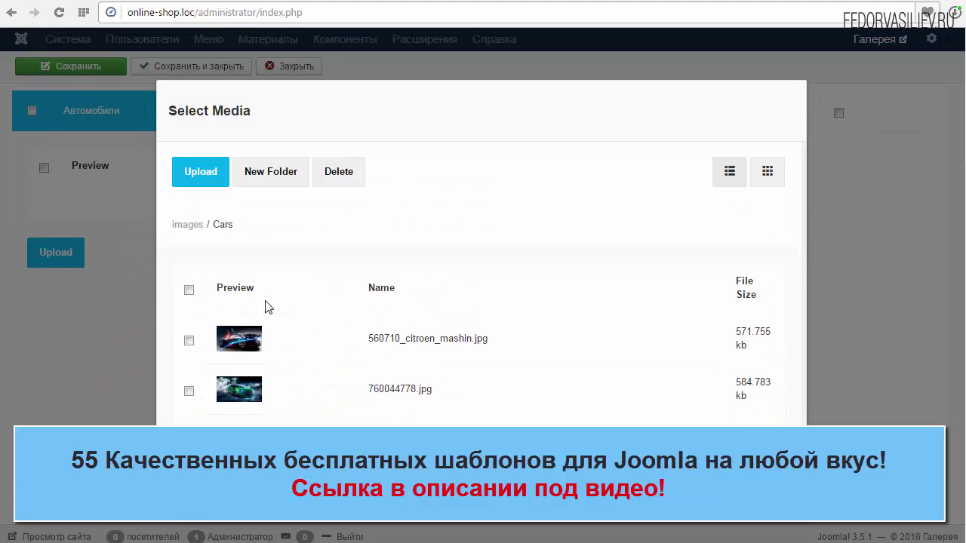
{"action": "left_click", "coordinate": [189, 291]}
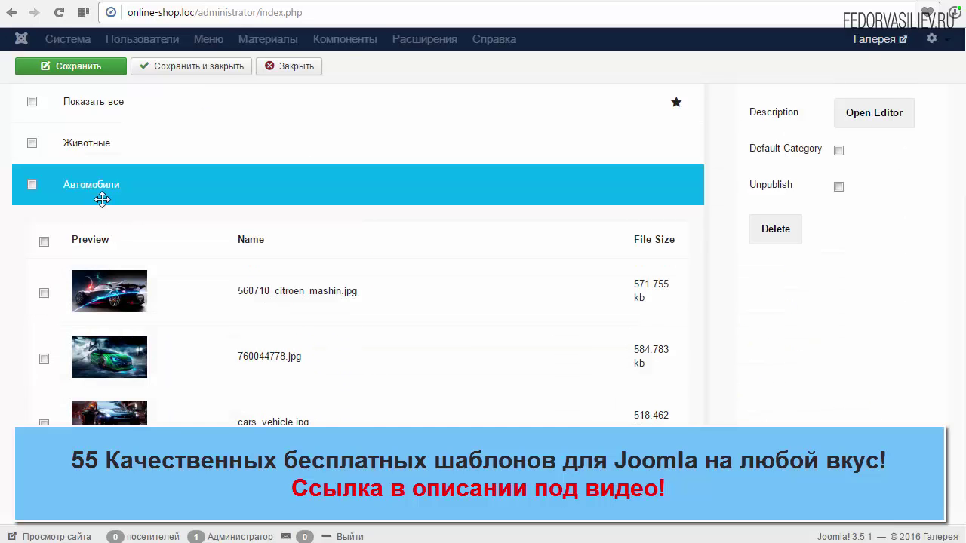
- Collapse and expand the Автомобили category to check its list of images
{"action": "left_click", "coordinate": [107, 188]}
{"action": "left_click", "coordinate": [145, 185]}
{"action": "left_click", "coordinate": [129, 415]}
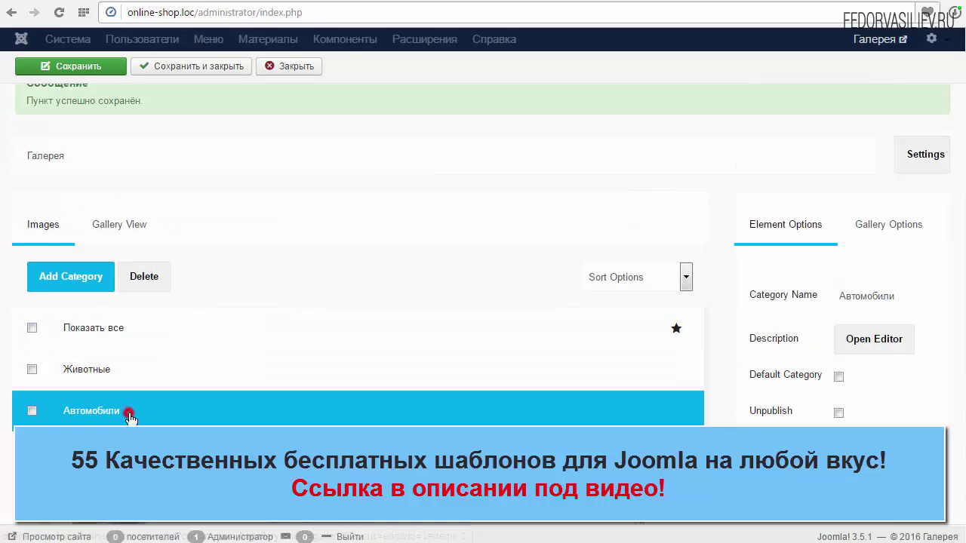
- Look through the images of the Автомобили category and collapse its list
{"action": "scroll", "coordinate": [243, 403], "scroll_direction": "down", "scroll_amount": 3}
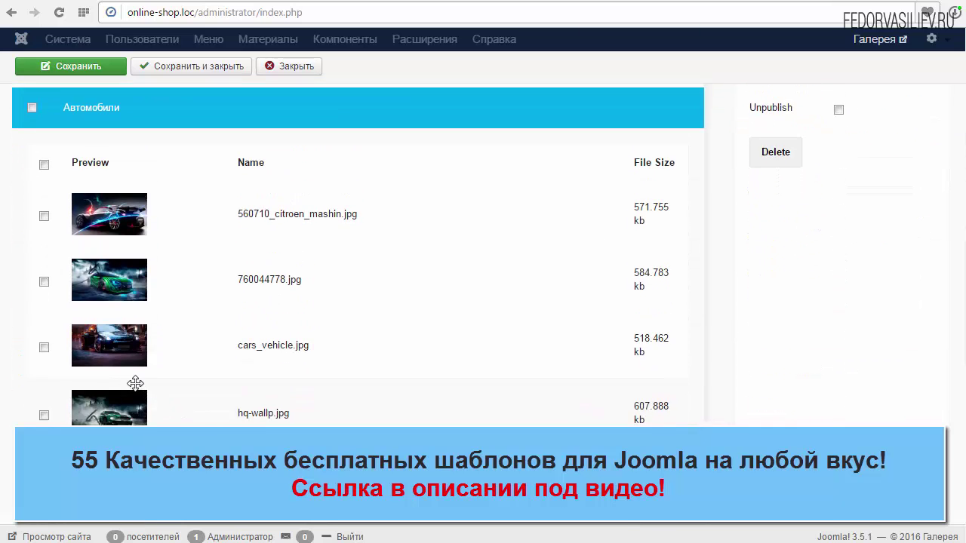
{"action": "scroll", "coordinate": [135, 383], "scroll_direction": "up", "scroll_amount": 3}
{"action": "left_click", "coordinate": [140, 336]}
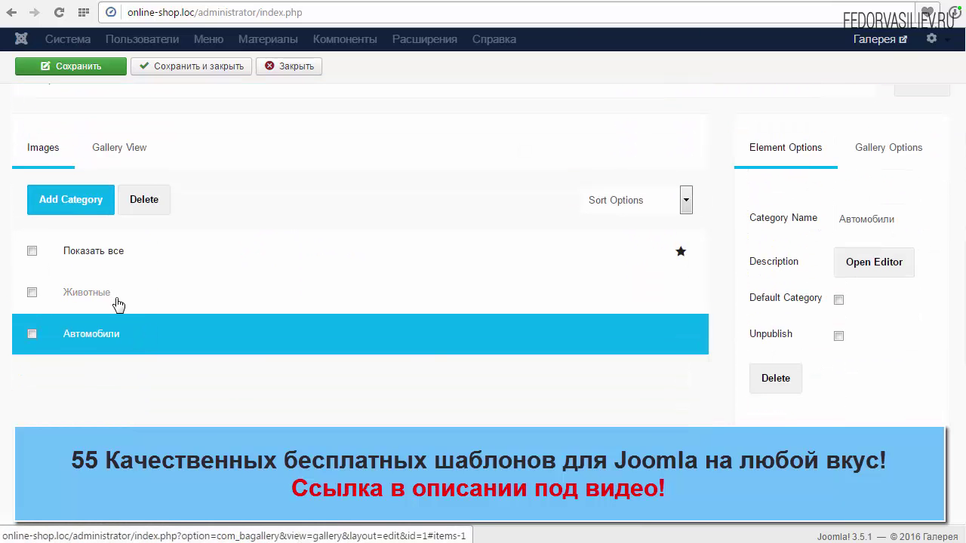
- Expand the Животные category and open its media selection
{"action": "left_click", "coordinate": [126, 301]}
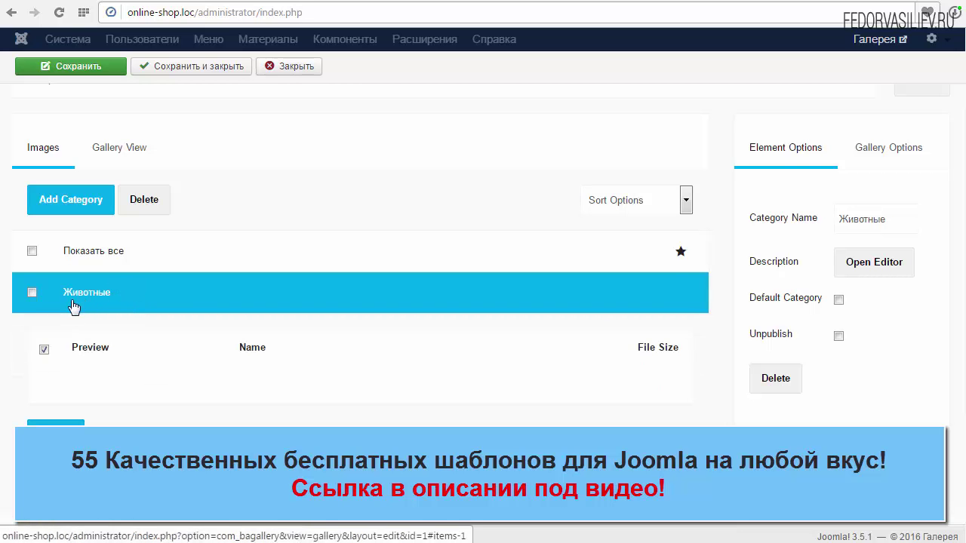
{"action": "scroll", "coordinate": [199, 328], "scroll_direction": "down", "scroll_amount": 2}
{"action": "left_click", "coordinate": [53, 287]}
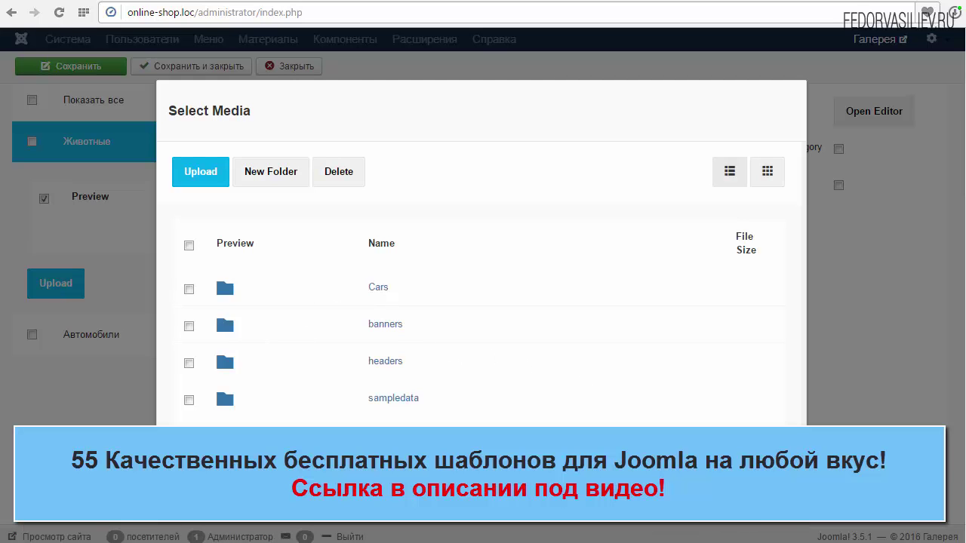
- Create a media folder named animals and open it
{"action": "left_click", "coordinate": [271, 172]}
{"action": "right_click", "coordinate": [224, 217]}
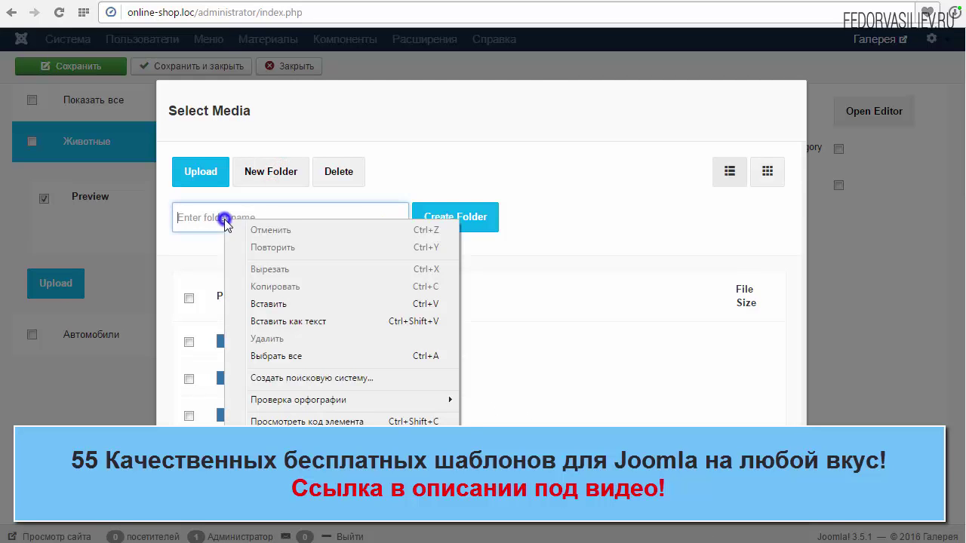
{"action": "left_click", "coordinate": [276, 305]}
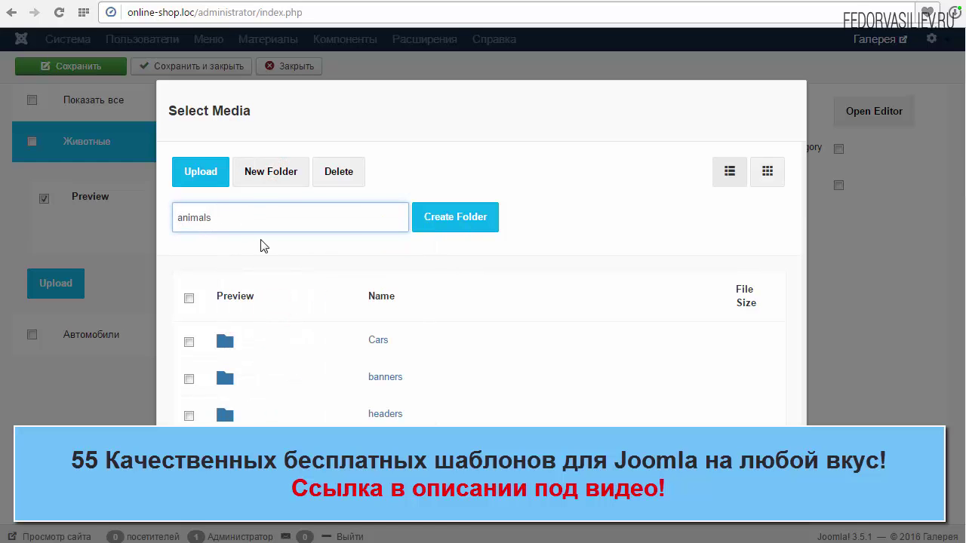
{"action": "left_click", "coordinate": [456, 223]}
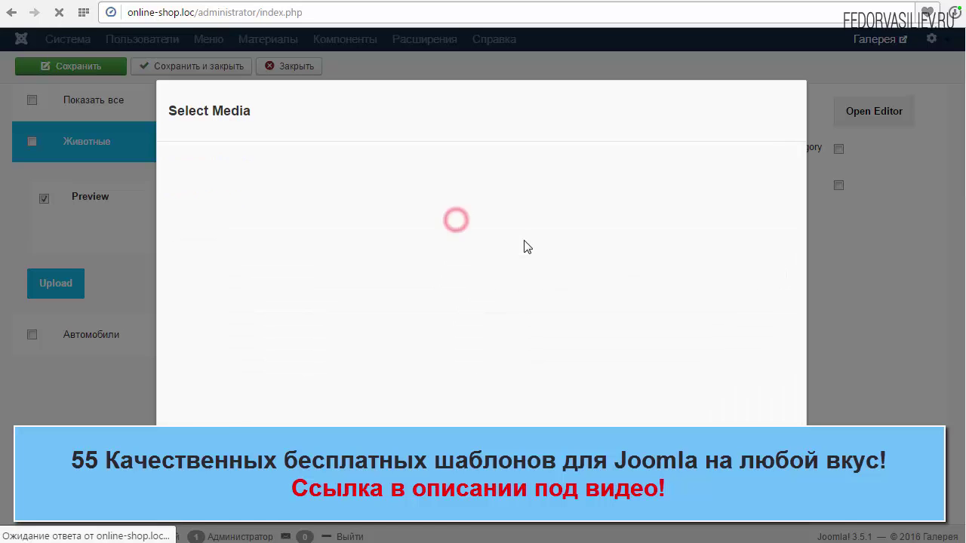
{"action": "scroll", "coordinate": [534, 324], "scroll_direction": "down", "scroll_amount": 3}
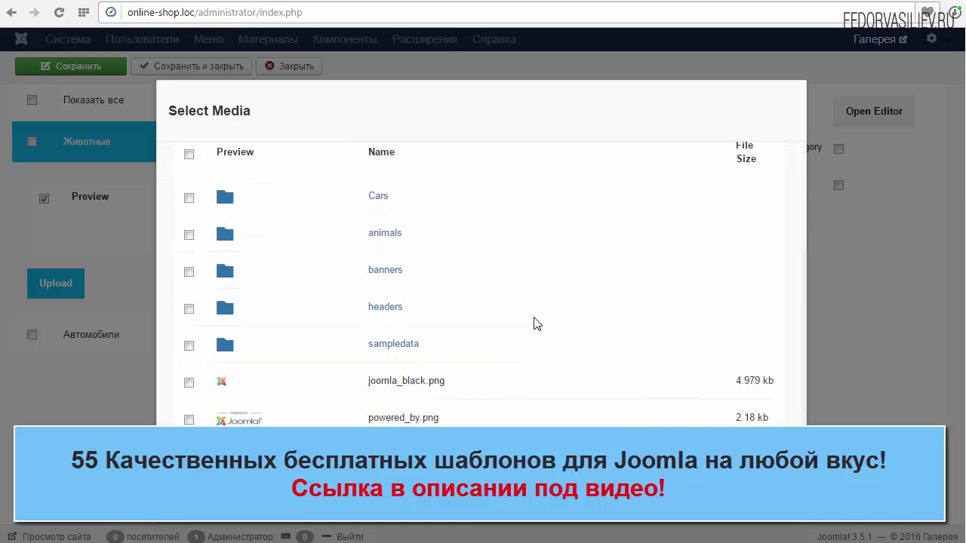
{"action": "left_click", "coordinate": [355, 236]}
{"action": "left_click", "coordinate": [392, 237]}
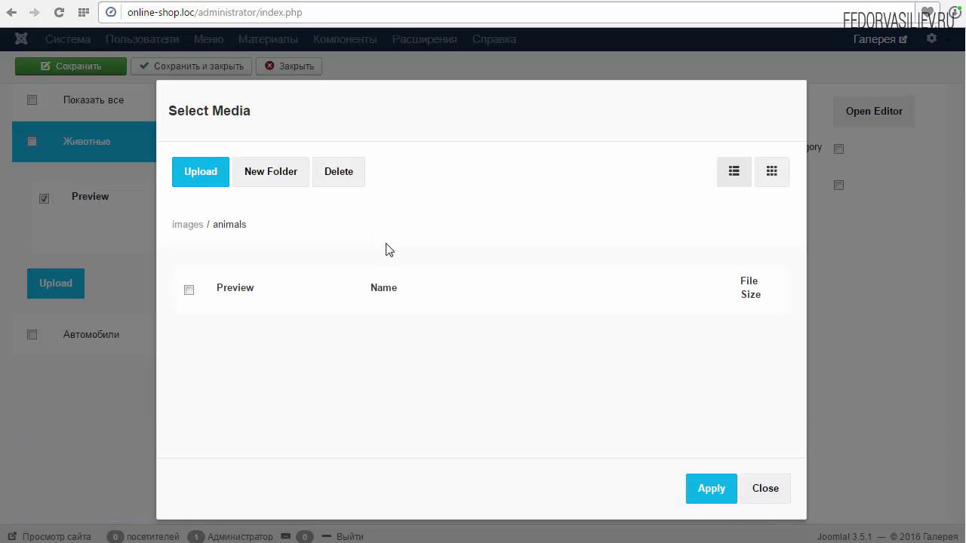
{"action": "left_click", "coordinate": [202, 175]}
{"action": "left_click", "coordinate": [212, 217]}
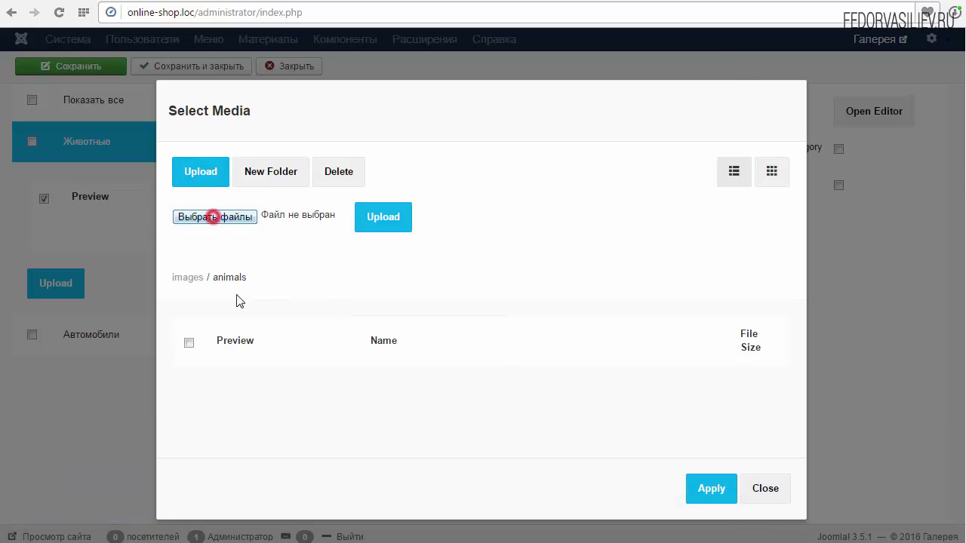
{"action": "left_click", "coordinate": [209, 169]}
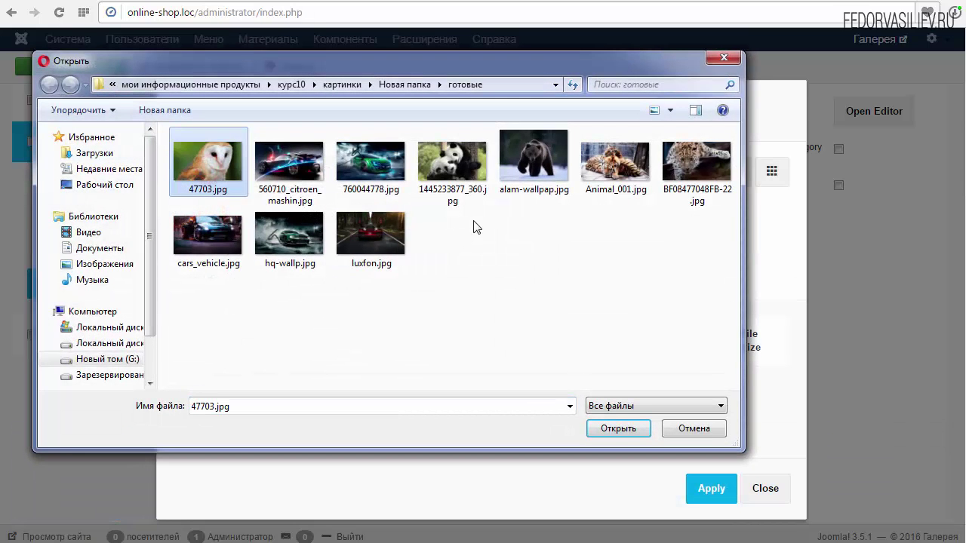
{"action": "left_click", "coordinate": [453, 163], "text": "ctrl"}
{"action": "left_click", "coordinate": [533, 159], "text": "ctrl"}
{"action": "left_click", "coordinate": [604, 162], "text": "ctrl"}
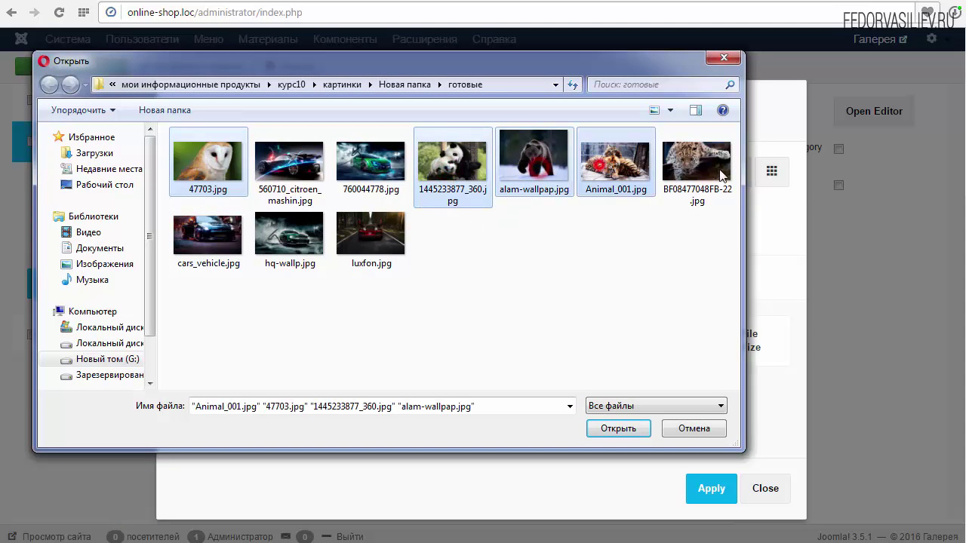
{"action": "left_click", "coordinate": [715, 167], "text": "ctrl"}
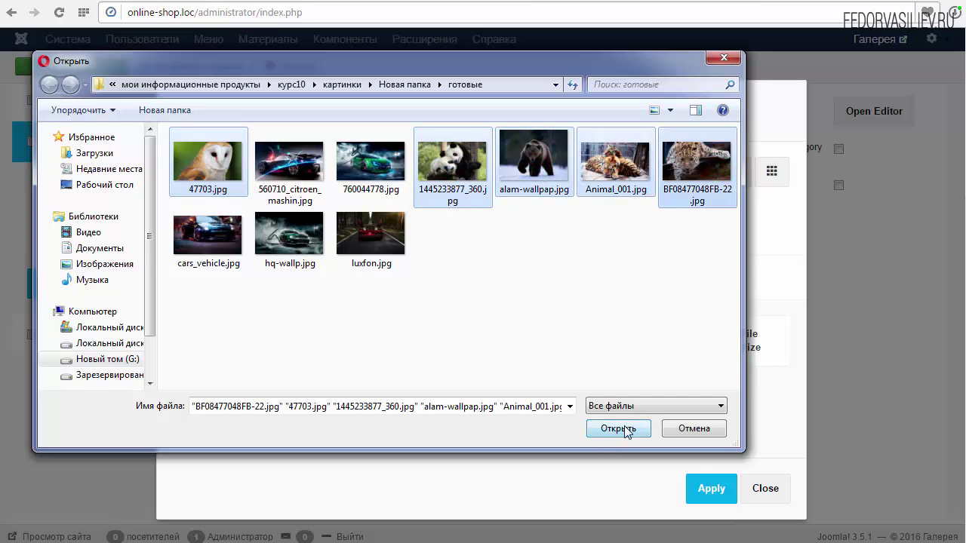
{"action": "left_click", "coordinate": [622, 430]}
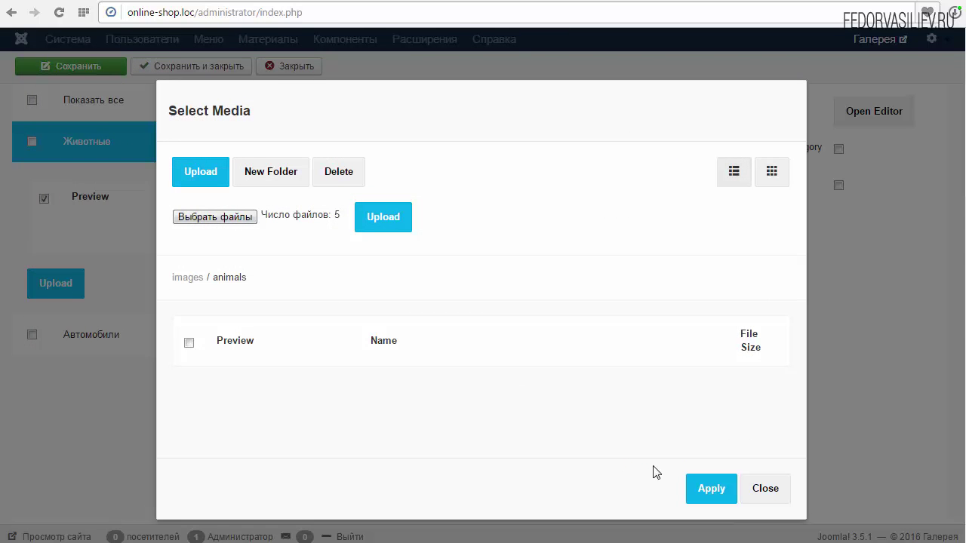
{"action": "left_click", "coordinate": [380, 224]}
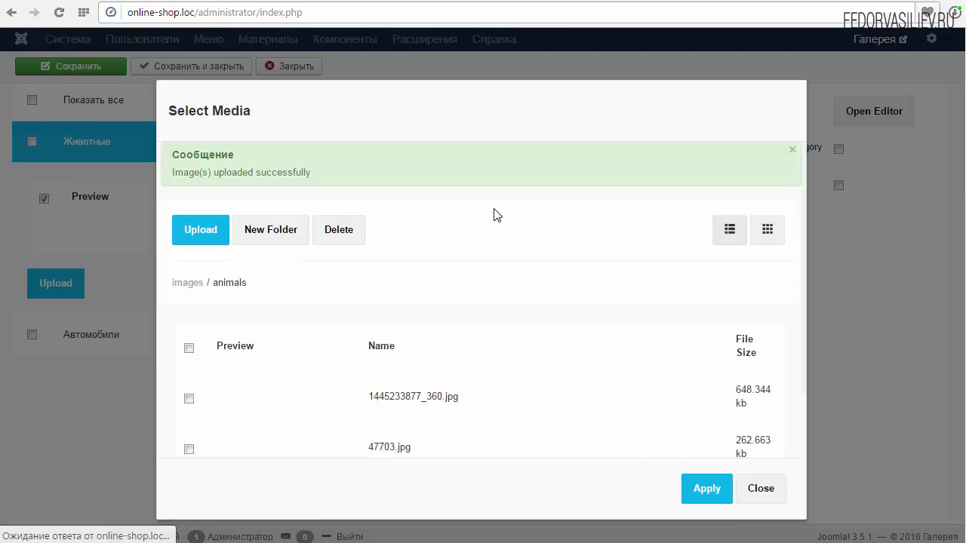
- Add all the images in the animals folder to the Животные category
{"action": "scroll", "coordinate": [426, 370], "scroll_direction": "down", "scroll_amount": 4}
{"action": "scroll", "coordinate": [317, 341], "scroll_direction": "up", "scroll_amount": 3}
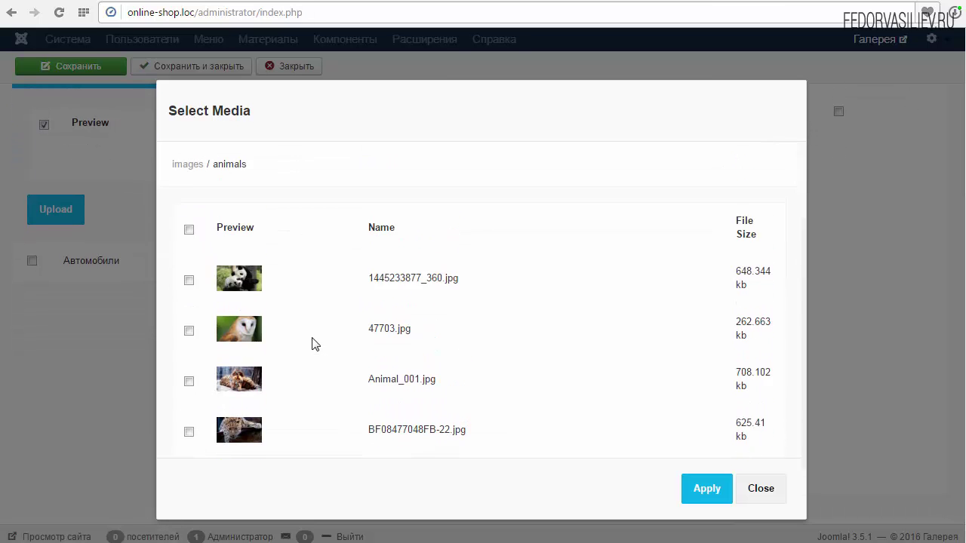
{"action": "left_click", "coordinate": [189, 351]}
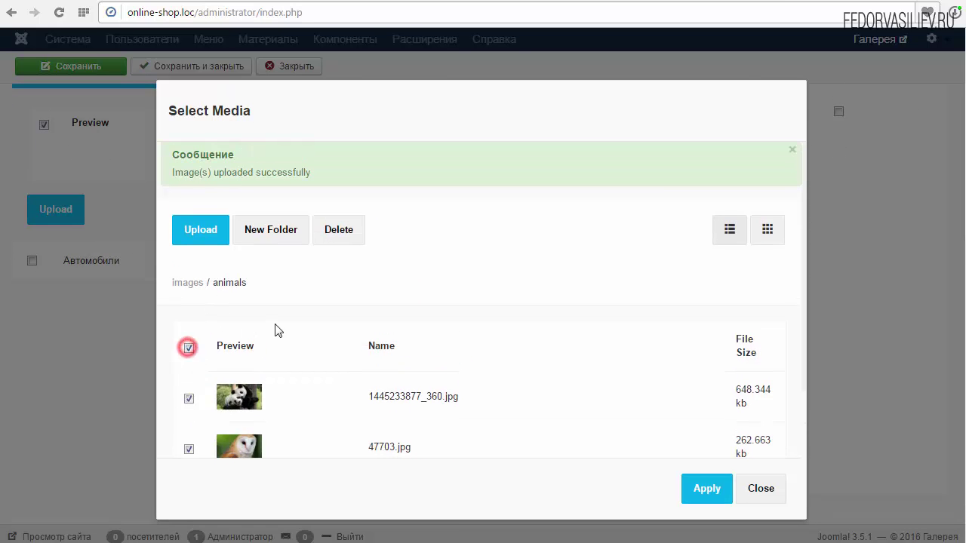
{"action": "scroll", "coordinate": [279, 330], "scroll_direction": "down", "scroll_amount": 3}
{"action": "left_click", "coordinate": [709, 492]}
- Examine the image list of the Животные category, collapsing and expanding it, and leave it collapsed
{"action": "scroll", "coordinate": [302, 336], "scroll_direction": "down", "scroll_amount": 2}
{"action": "scroll", "coordinate": [330, 364], "scroll_direction": "up", "scroll_amount": 5}
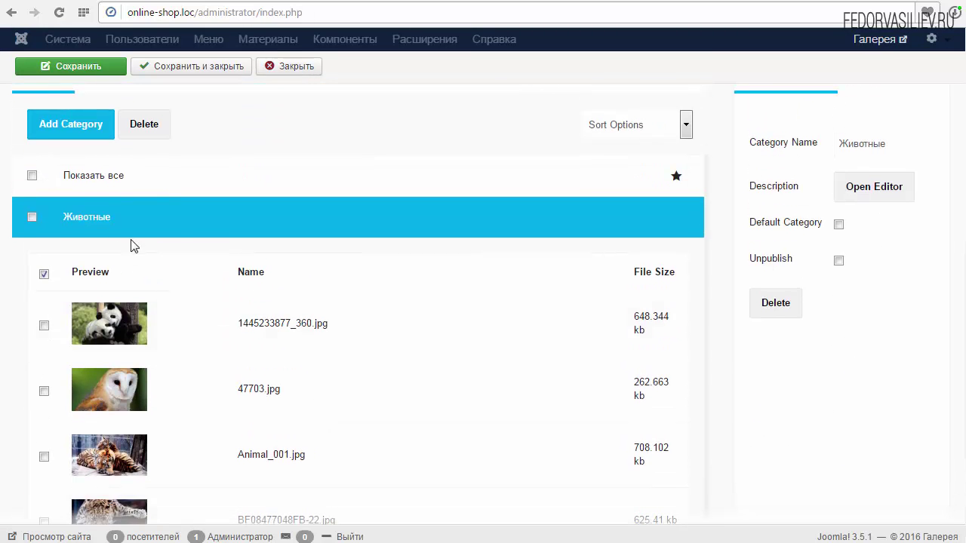
{"action": "left_click", "coordinate": [111, 218]}
{"action": "left_click", "coordinate": [118, 214]}
{"action": "scroll", "coordinate": [227, 322], "scroll_direction": "down", "scroll_amount": 1}
{"action": "scroll", "coordinate": [226, 325], "scroll_direction": "up", "scroll_amount": 4}
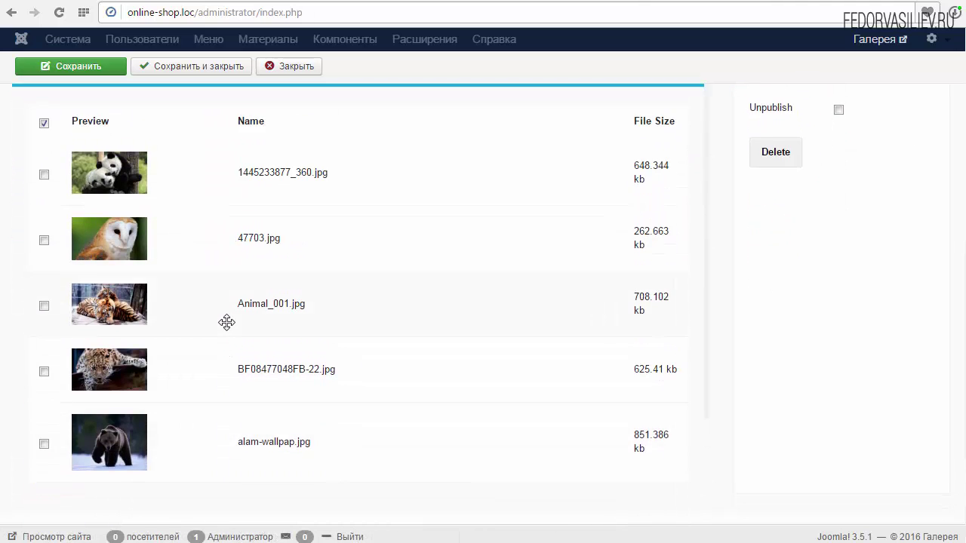
{"action": "left_click", "coordinate": [112, 298]}
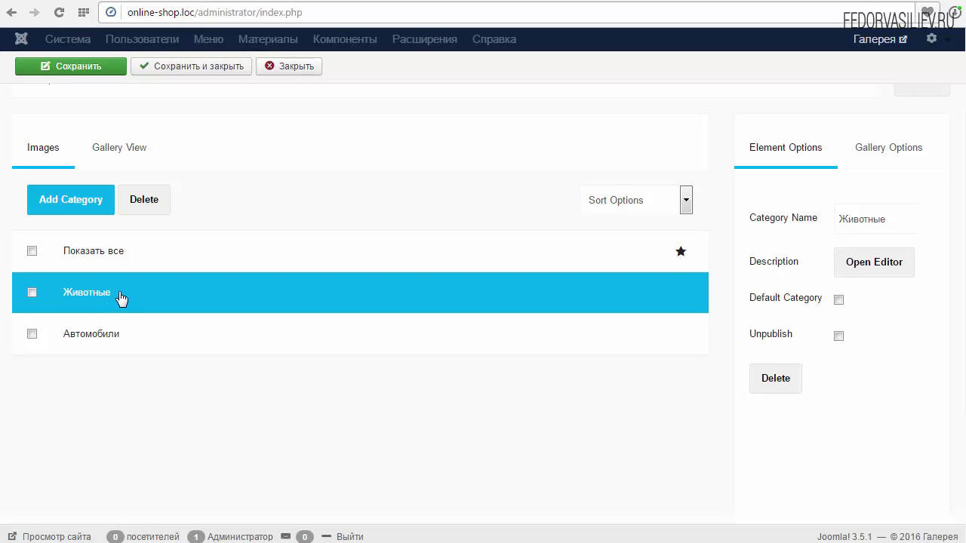
{"action": "left_click", "coordinate": [121, 300]}
{"action": "scroll", "coordinate": [134, 339], "scroll_direction": "down", "scroll_amount": 5}
{"action": "scroll", "coordinate": [134, 339], "scroll_direction": "up", "scroll_amount": 5}
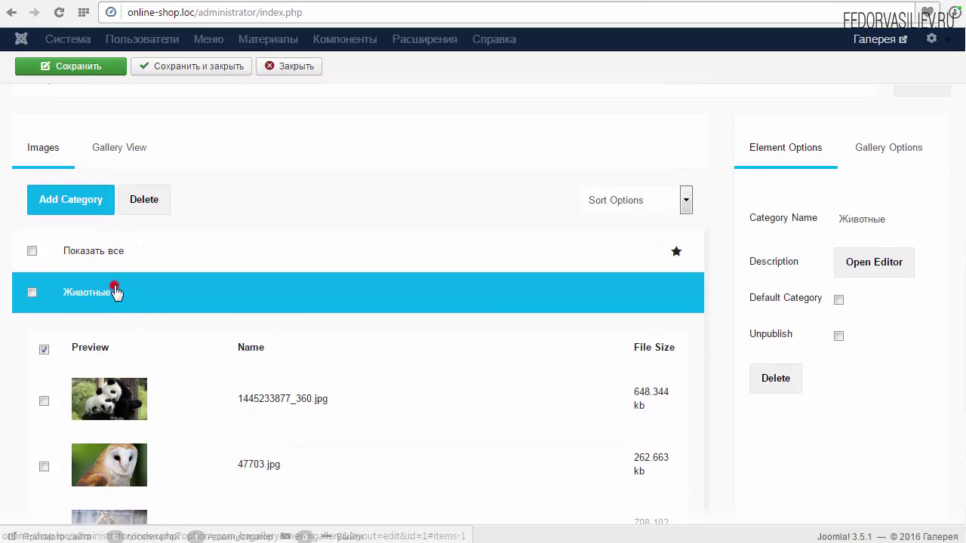
{"action": "left_click", "coordinate": [115, 292]}
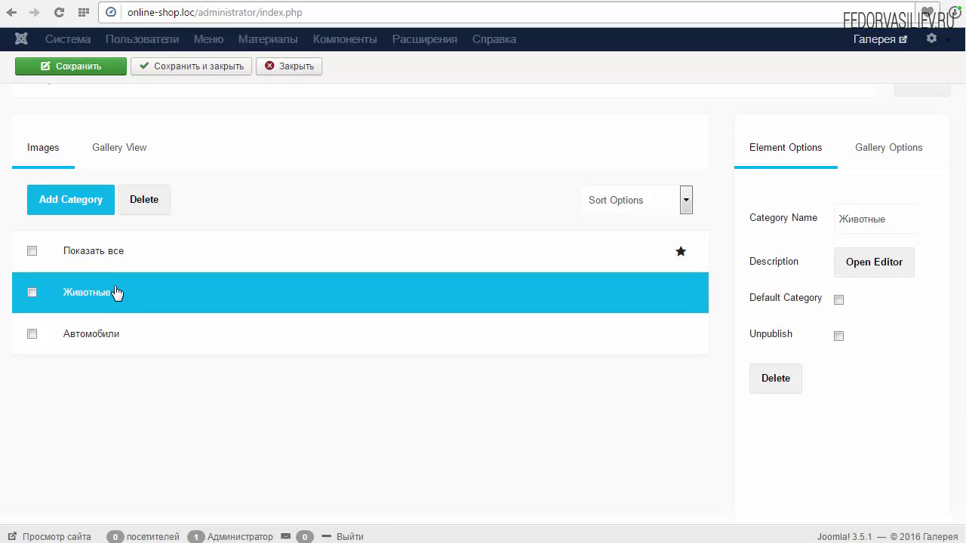
{"action": "left_click", "coordinate": [119, 292]}
{"action": "scroll", "coordinate": [123, 300], "scroll_direction": "down", "scroll_amount": 4}
{"action": "scroll", "coordinate": [180, 315], "scroll_direction": "up", "scroll_amount": 3}
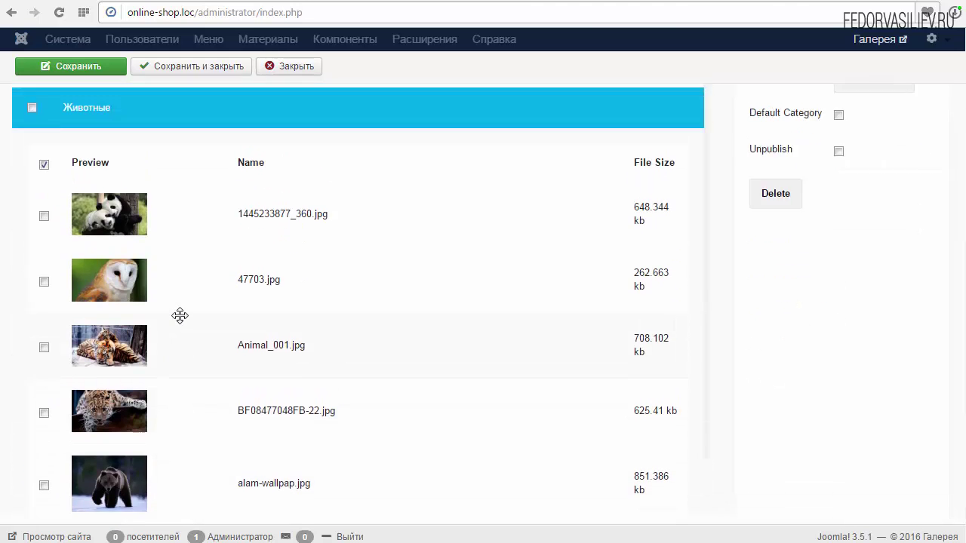
{"action": "left_click", "coordinate": [118, 219]}
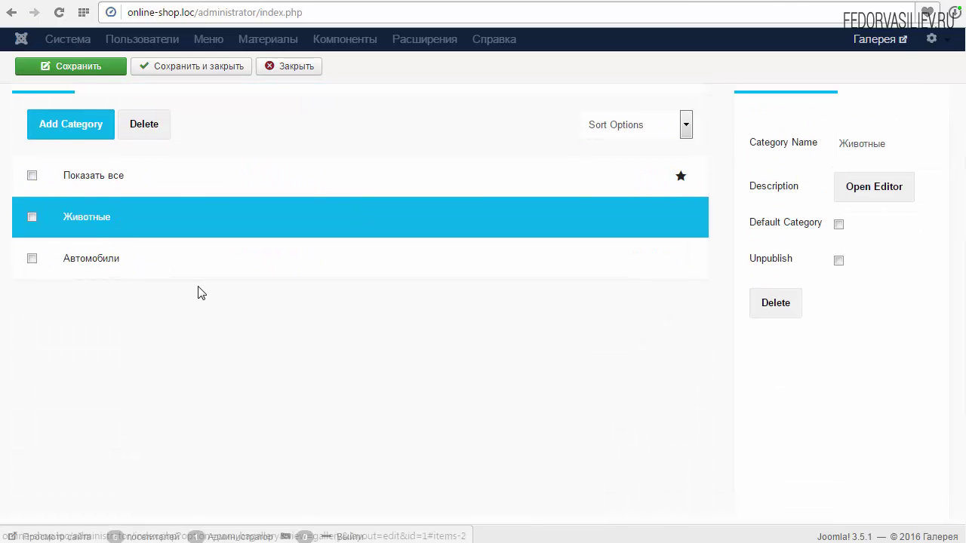
- Expand and collapse the Животные category's image list and do the same for Автомобили
{"action": "scroll", "coordinate": [201, 291], "scroll_direction": "up", "scroll_amount": 2}
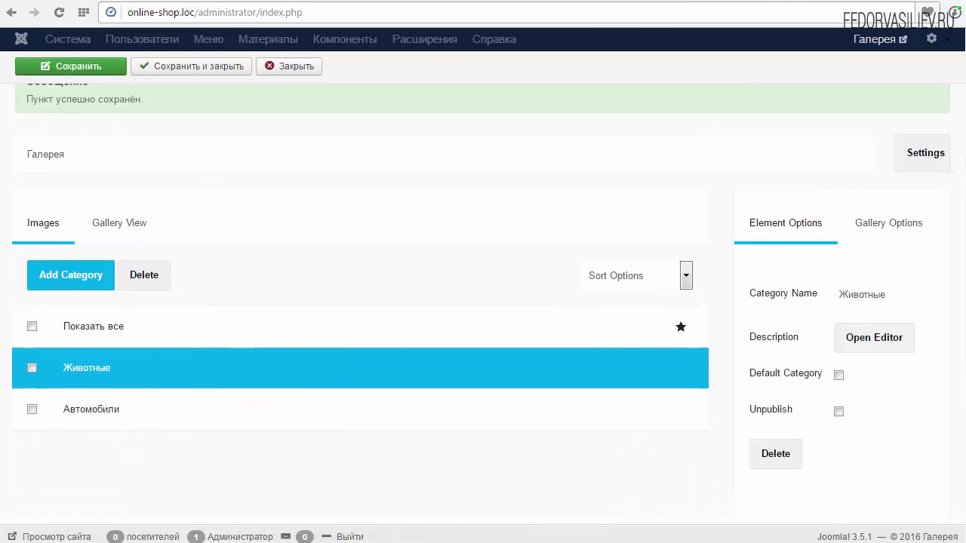
{"action": "left_click", "coordinate": [120, 368]}
{"action": "left_click", "coordinate": [122, 372]}
{"action": "left_click", "coordinate": [140, 404]}
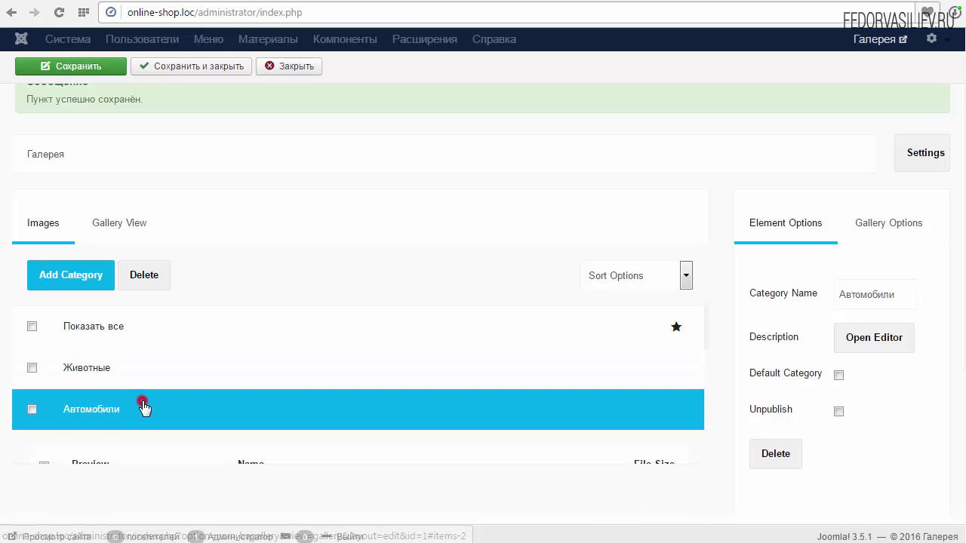
{"action": "left_click", "coordinate": [142, 406]}
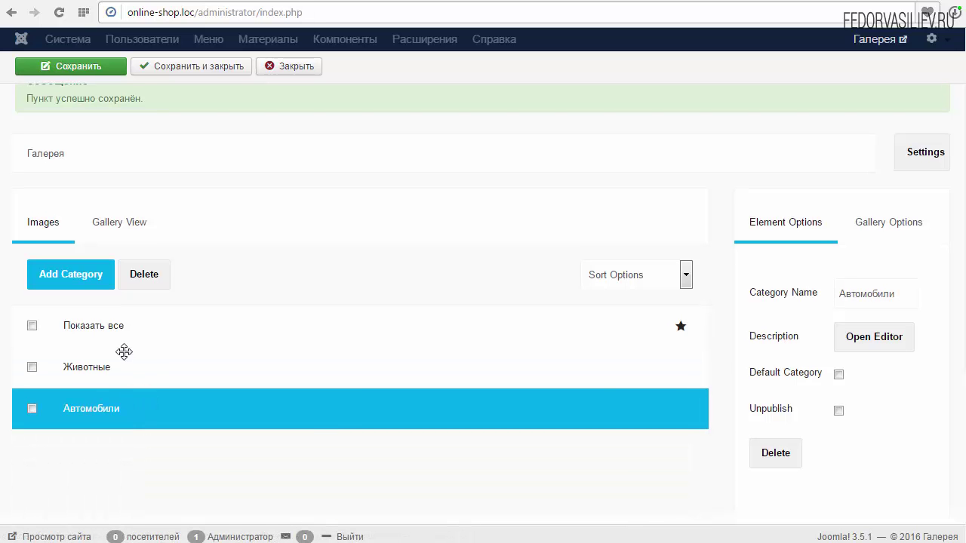